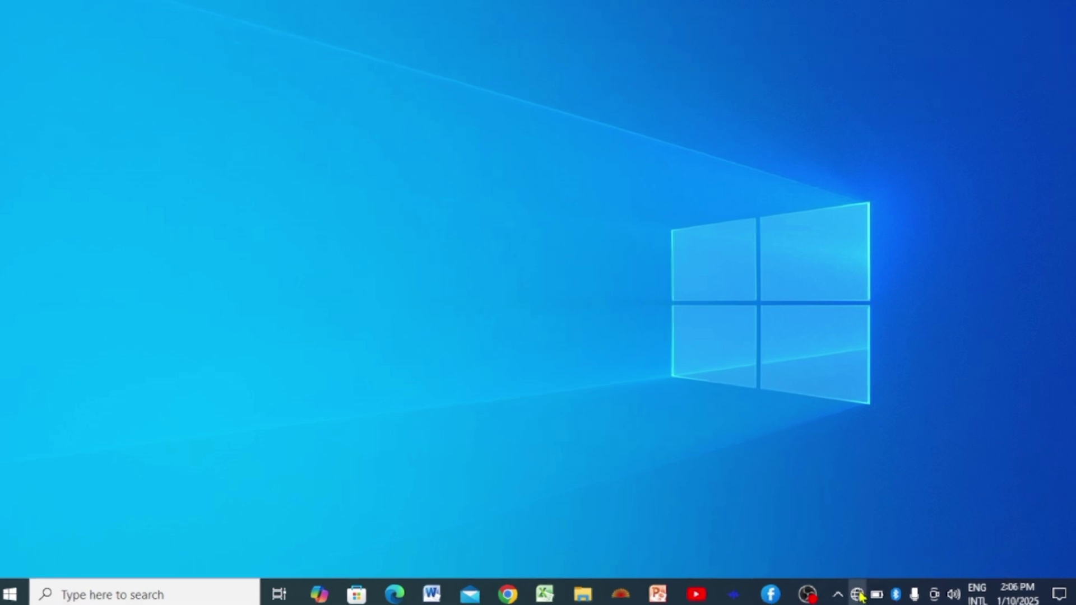
# - Check the network flyout, then open Internet Properties by searching for inetcpl.cpl
pyautogui.click(857, 596)
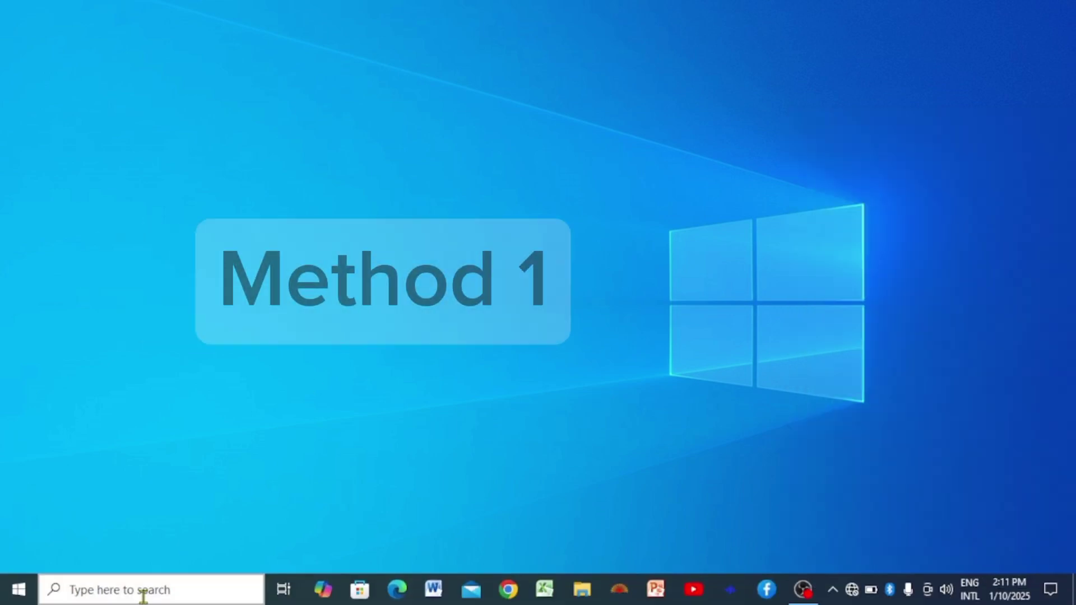
pyautogui.click(155, 596)
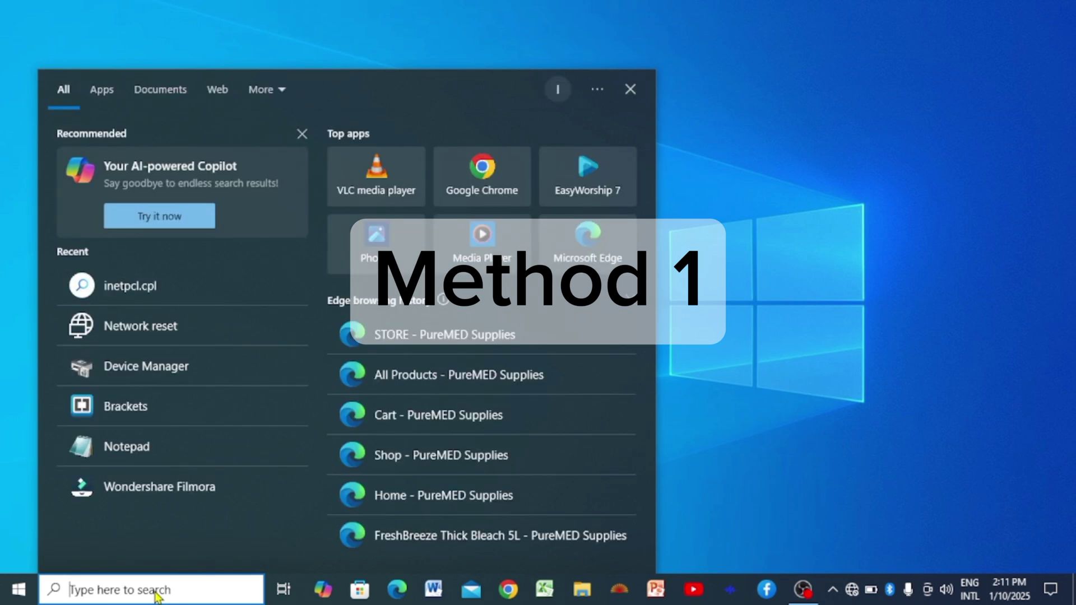
pyautogui.write('inetcpl.')
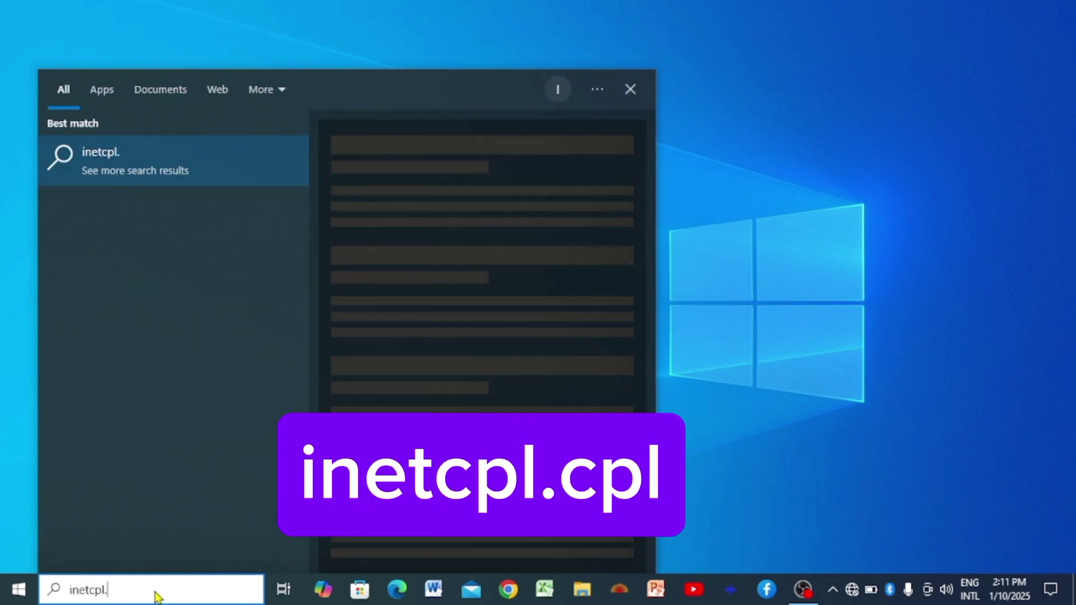
pyautogui.write('cpl')
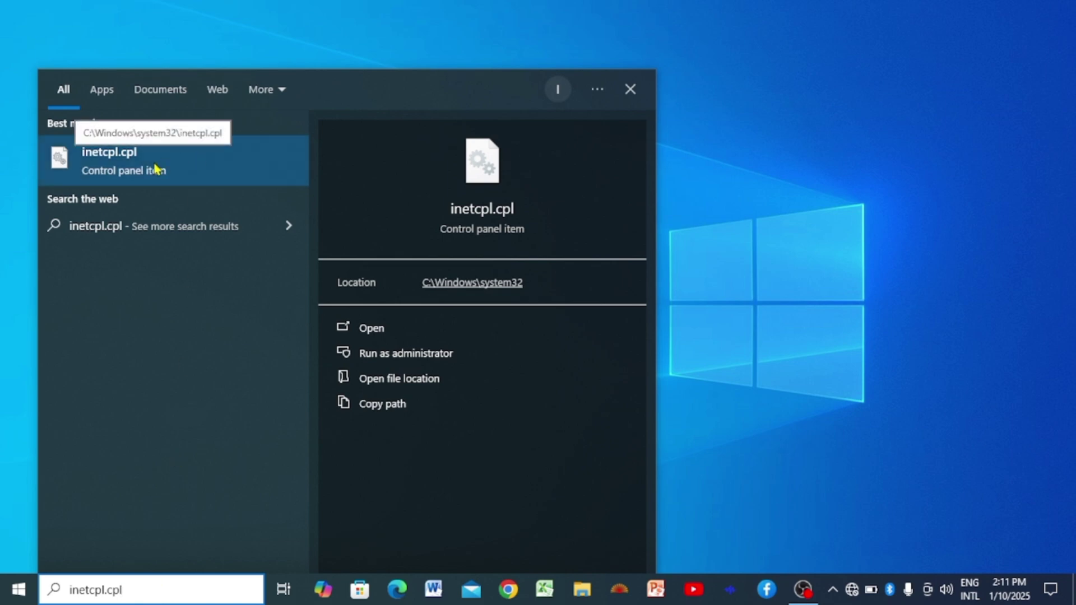
pyautogui.click(173, 172)
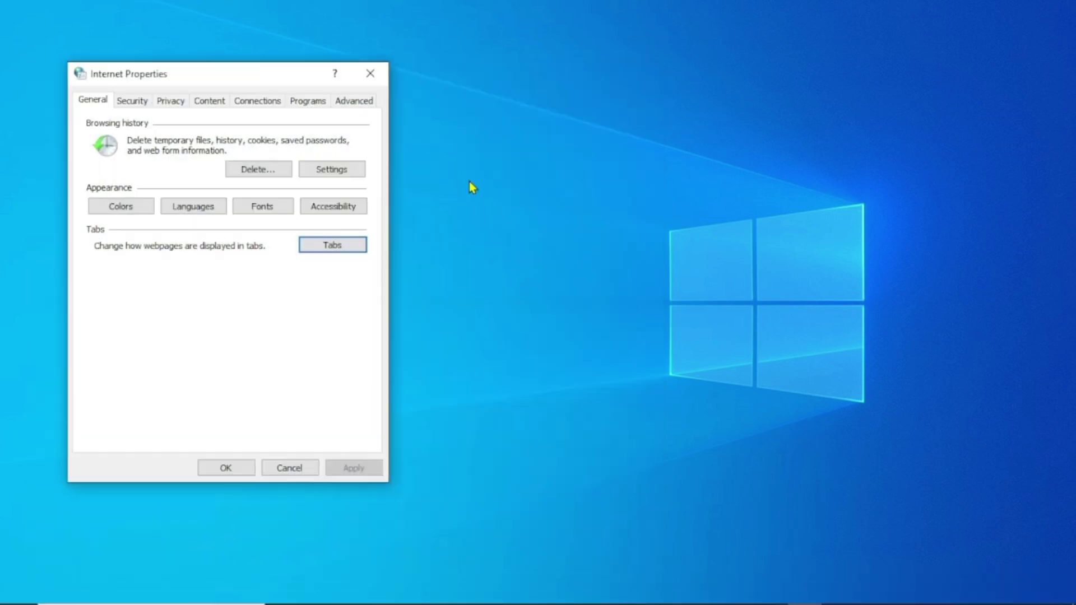
# - Leave 'Use a proxy server for your LAN' unchecked in LAN settings and close Internet Properties with OK
pyautogui.moveTo(220, 78); pyautogui.dragTo(430, 149)
pyautogui.click(579, 103)
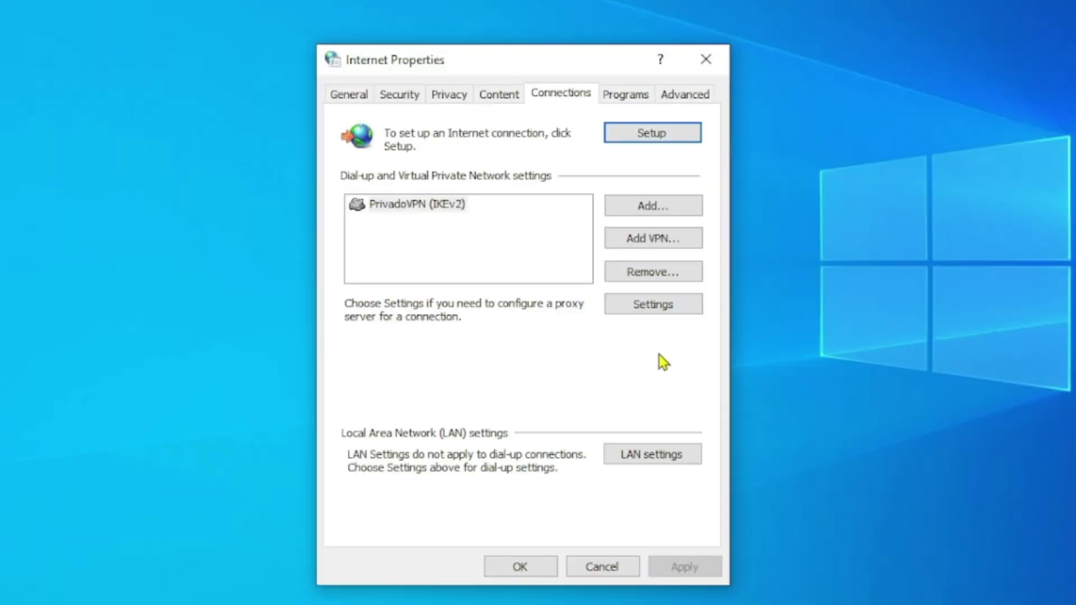
pyautogui.click(651, 455)
pyautogui.moveTo(554, 96); pyautogui.dragTo(565, 103)
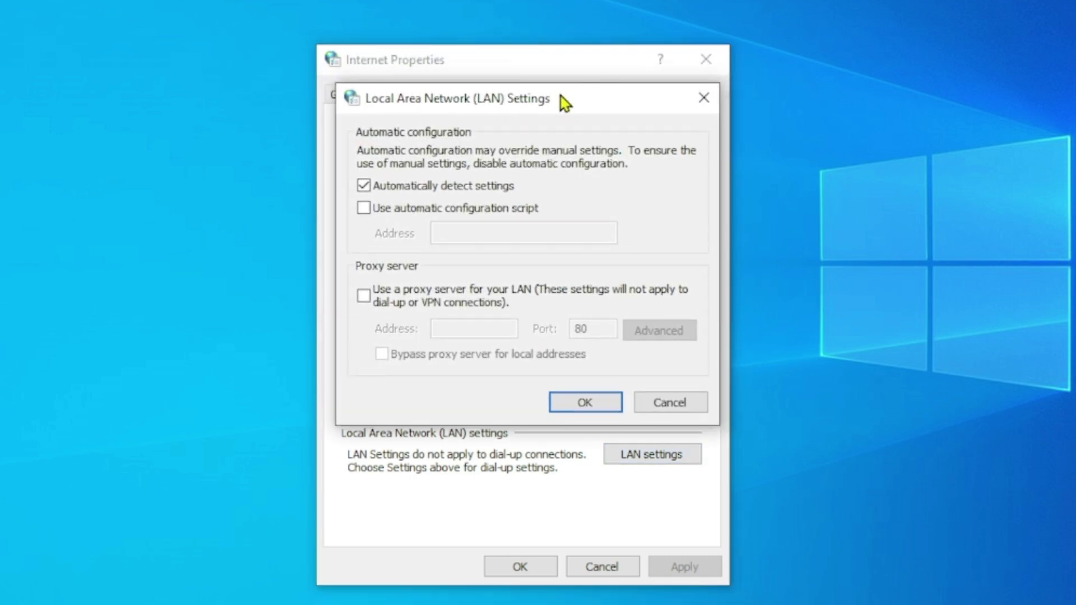
pyautogui.click(367, 301)
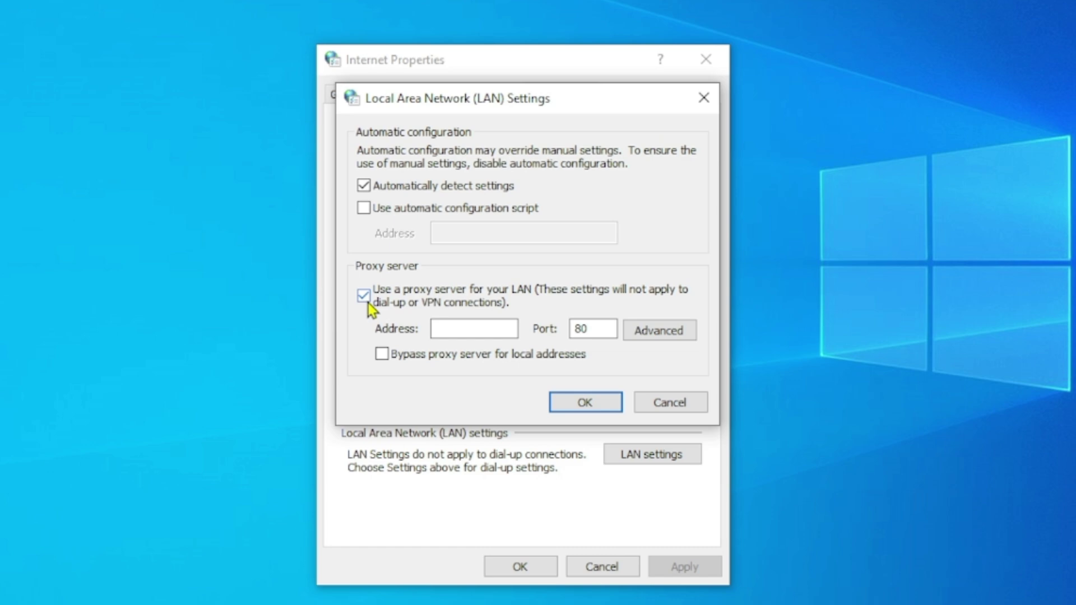
pyautogui.click(368, 304)
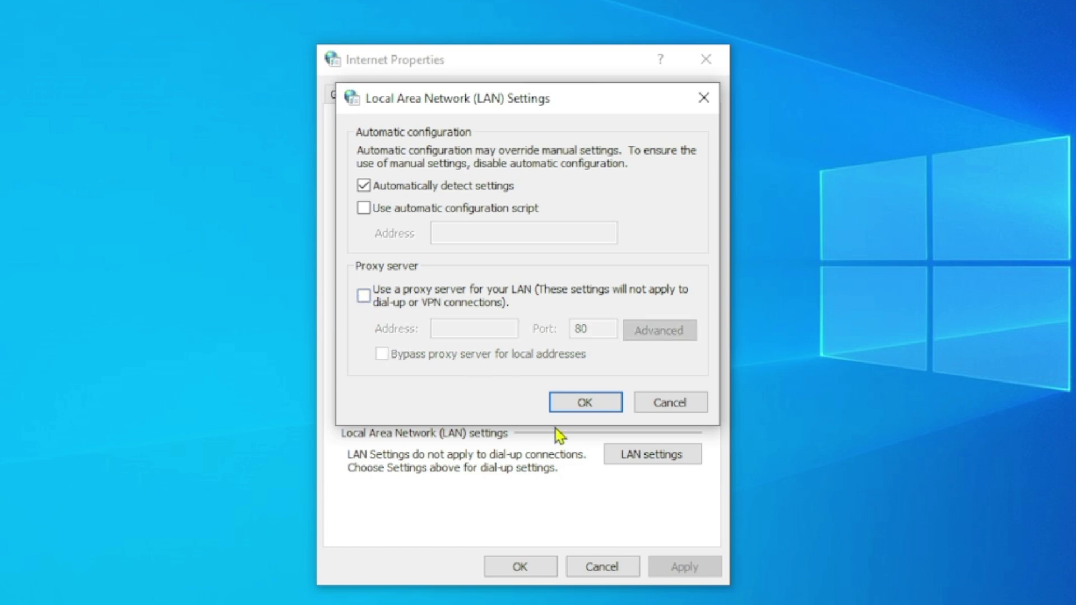
pyautogui.click(594, 402)
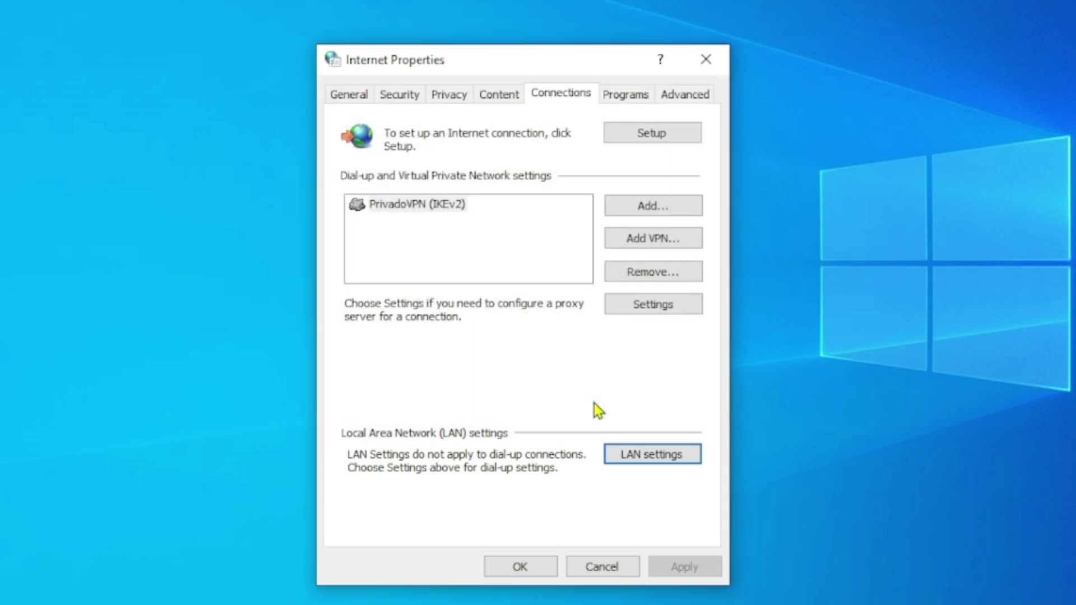
pyautogui.click(535, 567)
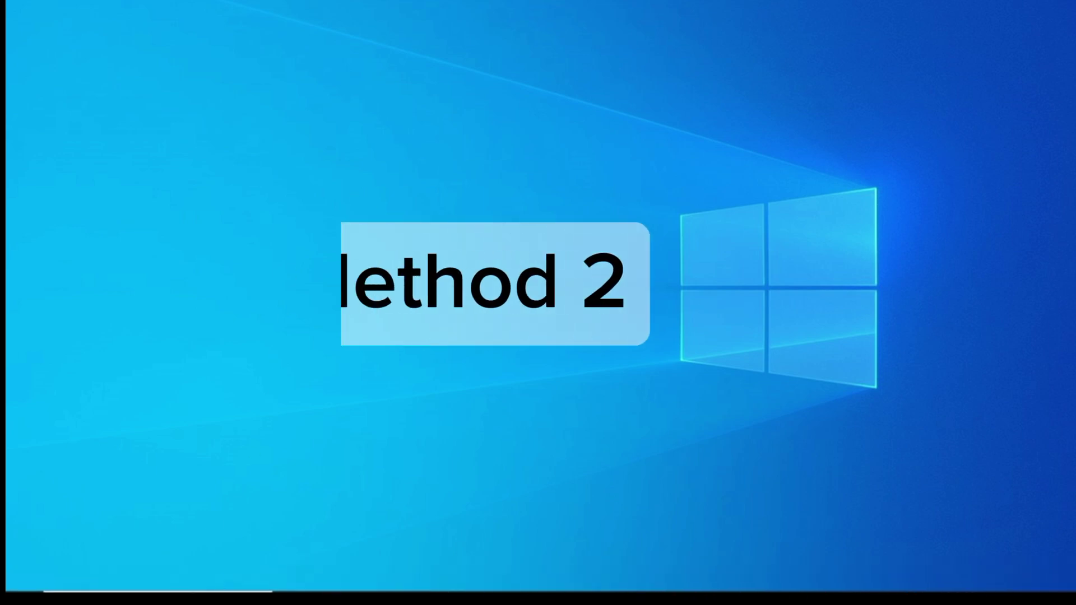
# - Search for ncpa.cpl and open the ncpa.cpl Control panel item
pyautogui.moveTo(145, 563)
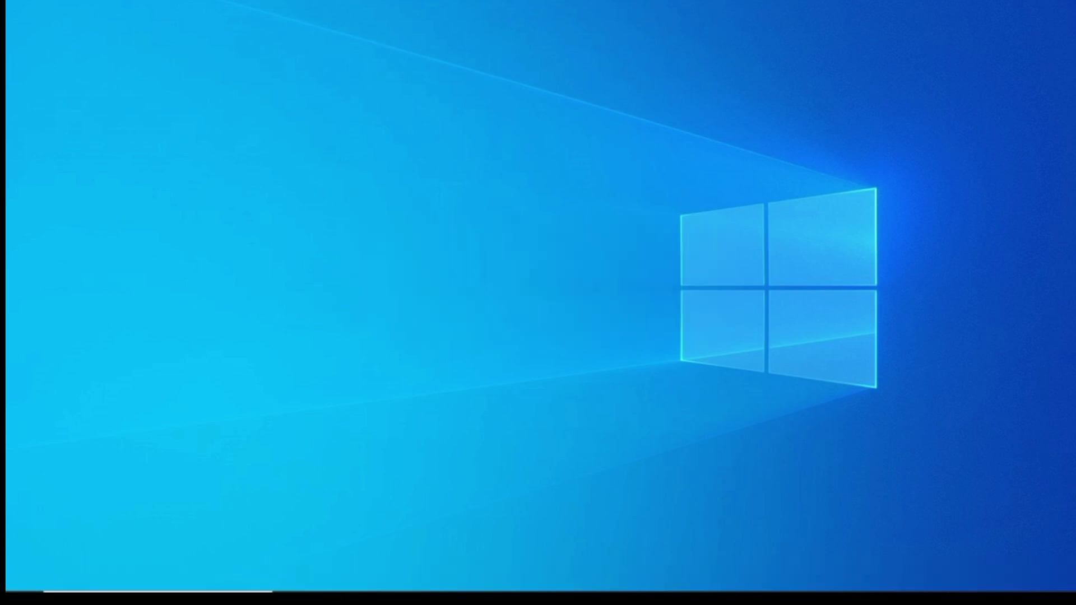
pyautogui.click(155, 582)
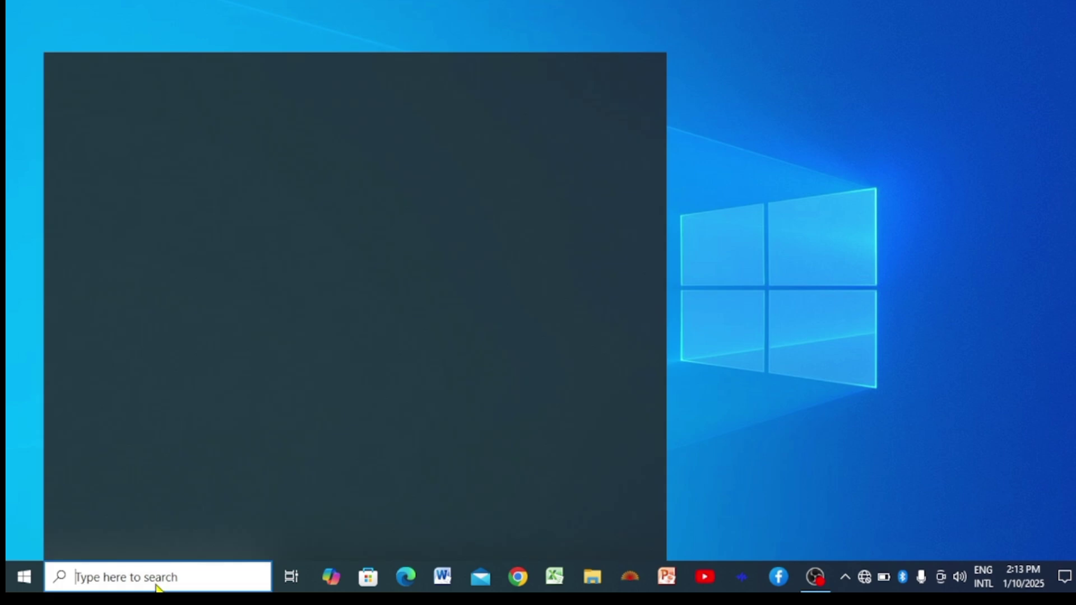
pyautogui.write('n')
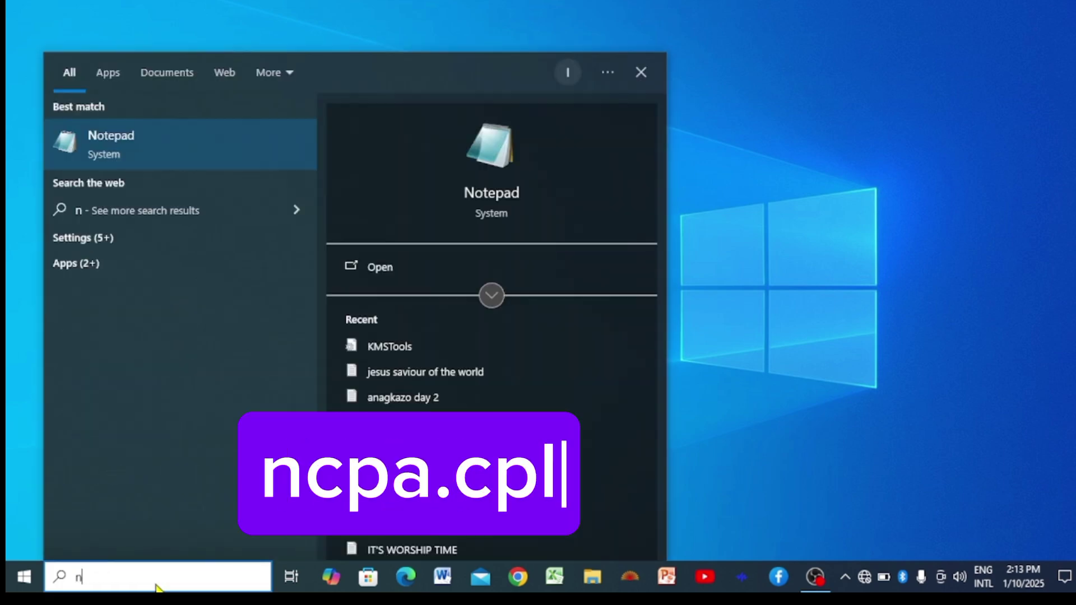
pyautogui.write('cpa')
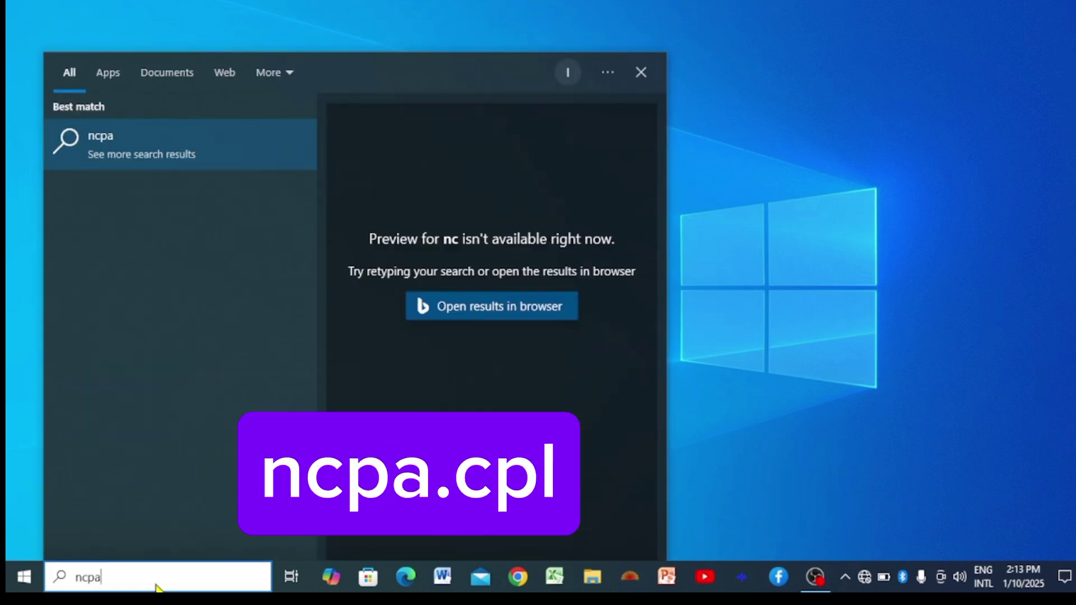
pyautogui.write('.cpl')
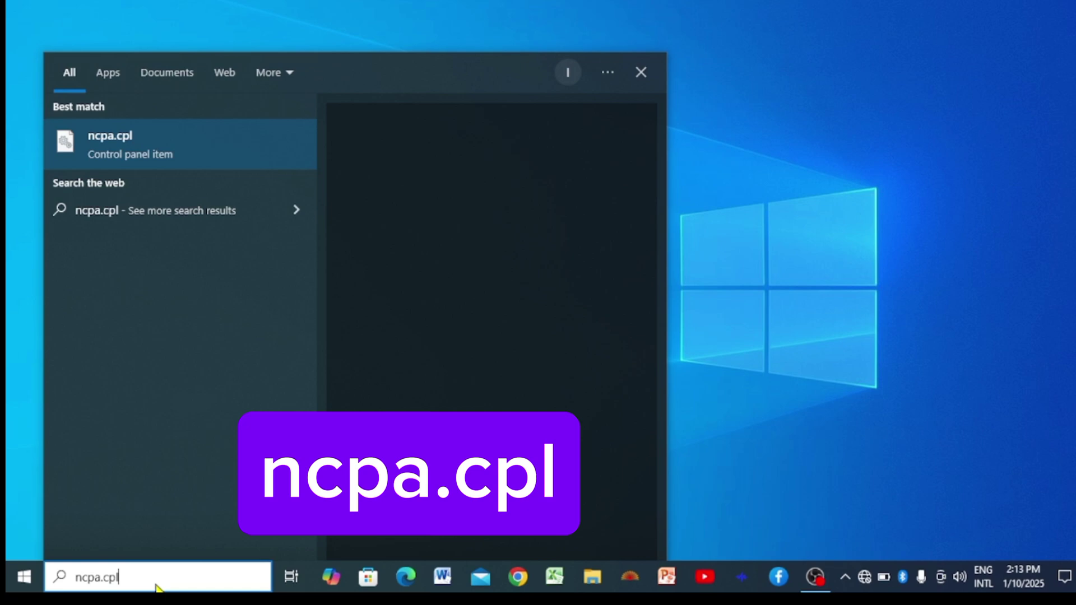
pyautogui.click(177, 155)
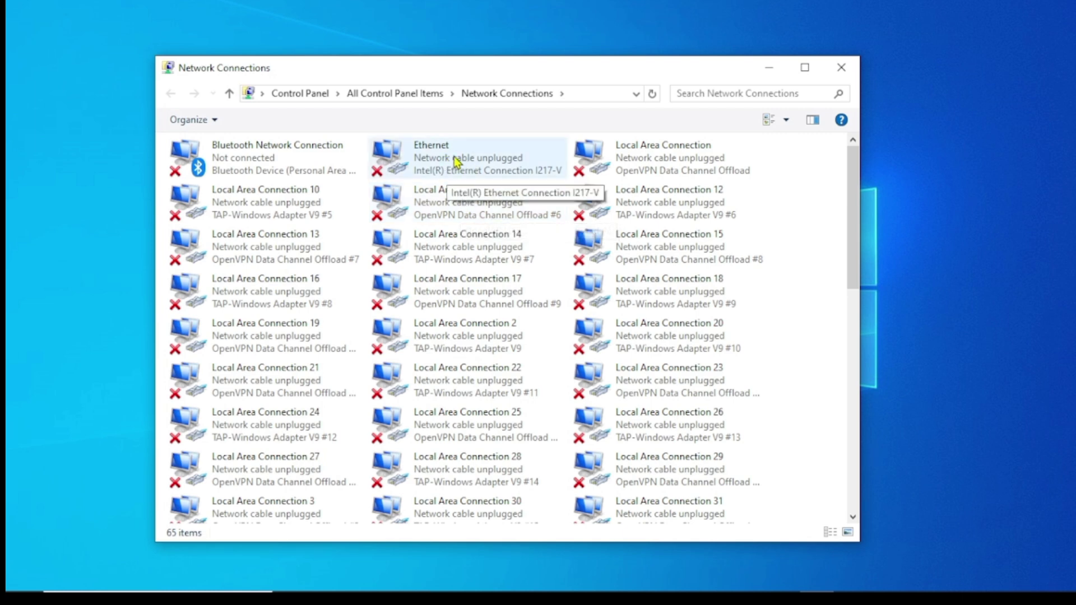
# - Open Properties of the Wi-Fi adapter at the bottom of the Network Connections list
pyautogui.scroll(-10, 645, 377)
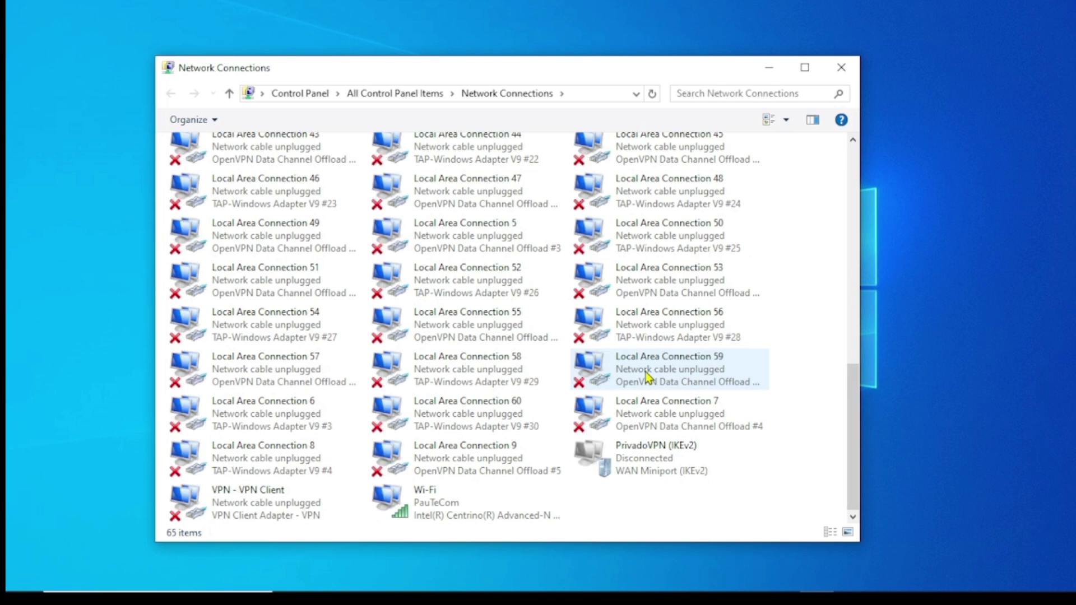
pyautogui.rightClick(448, 506)
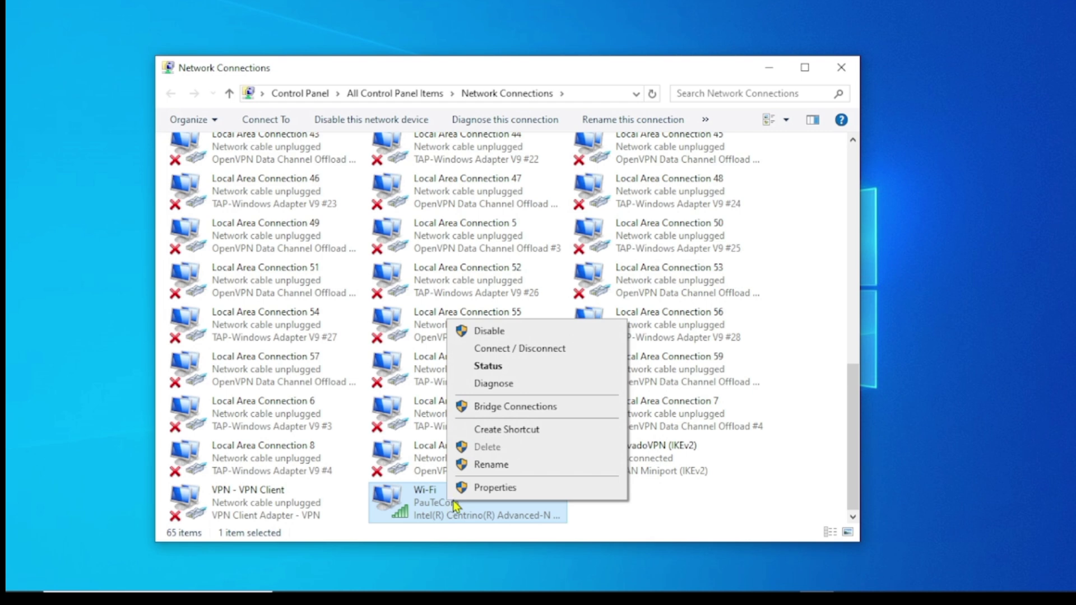
pyautogui.click(480, 488)
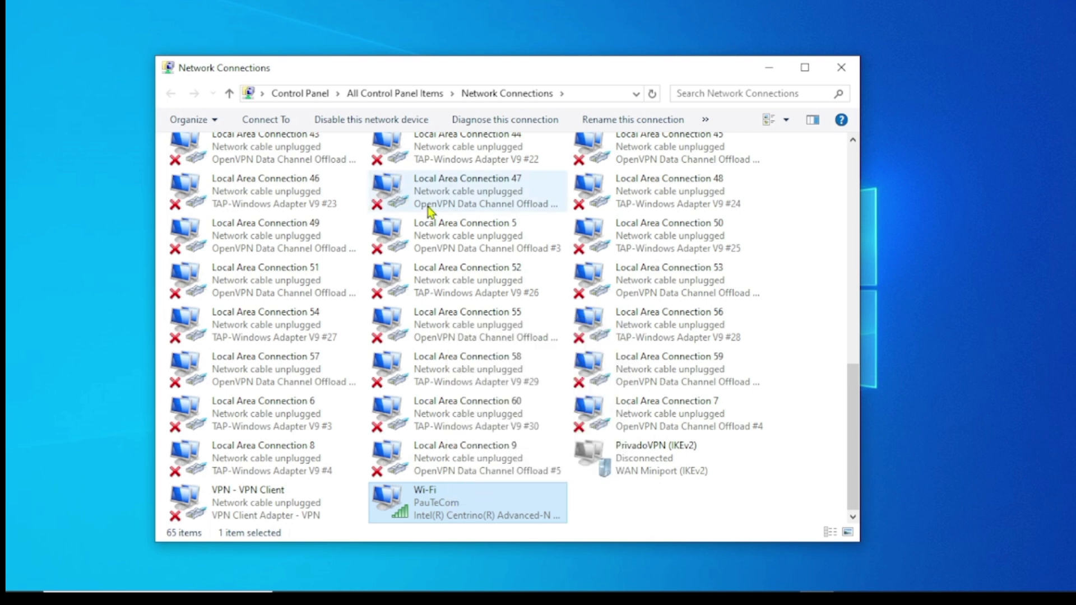
pyautogui.scroll(-1, 426, 320)
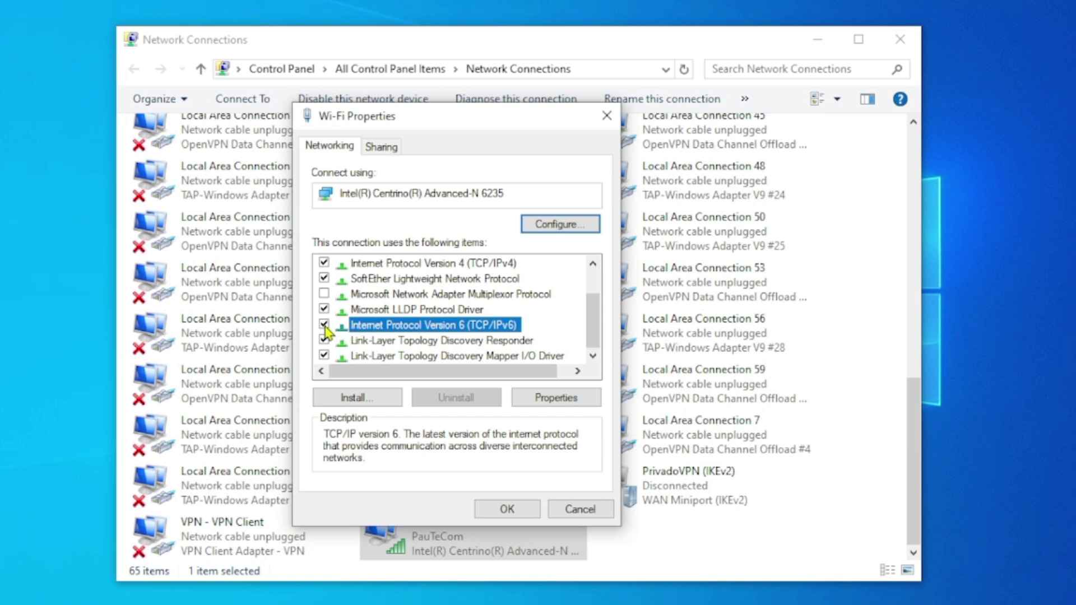
# - Uncheck IPv6 on Wi-Fi, keep IPv4 obtaining IP and DNS automatically, then close all windows
pyautogui.click(324, 325)
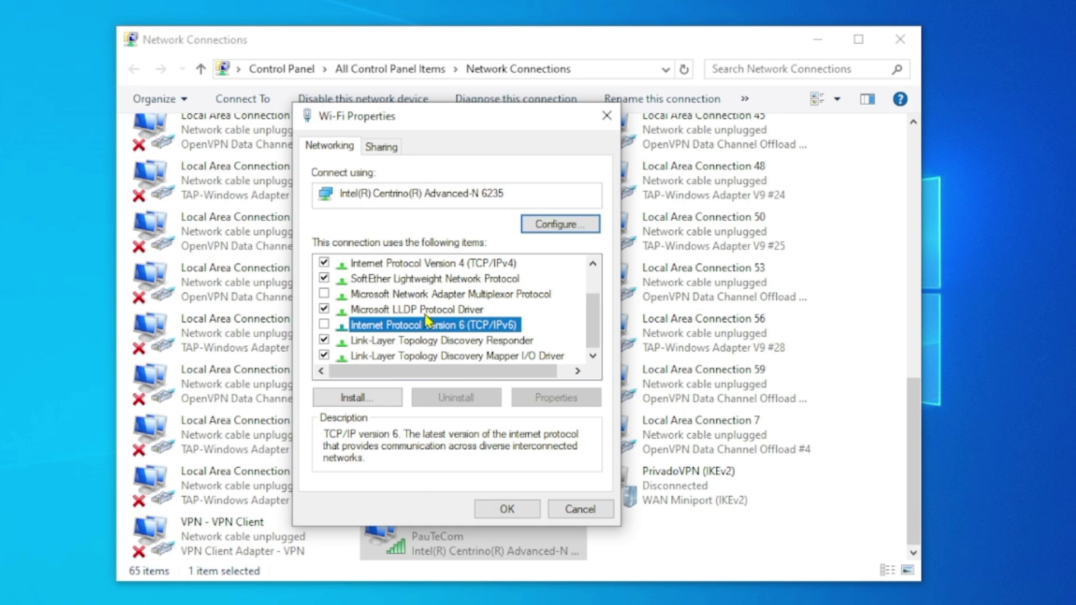
pyautogui.scroll(1, 429, 322)
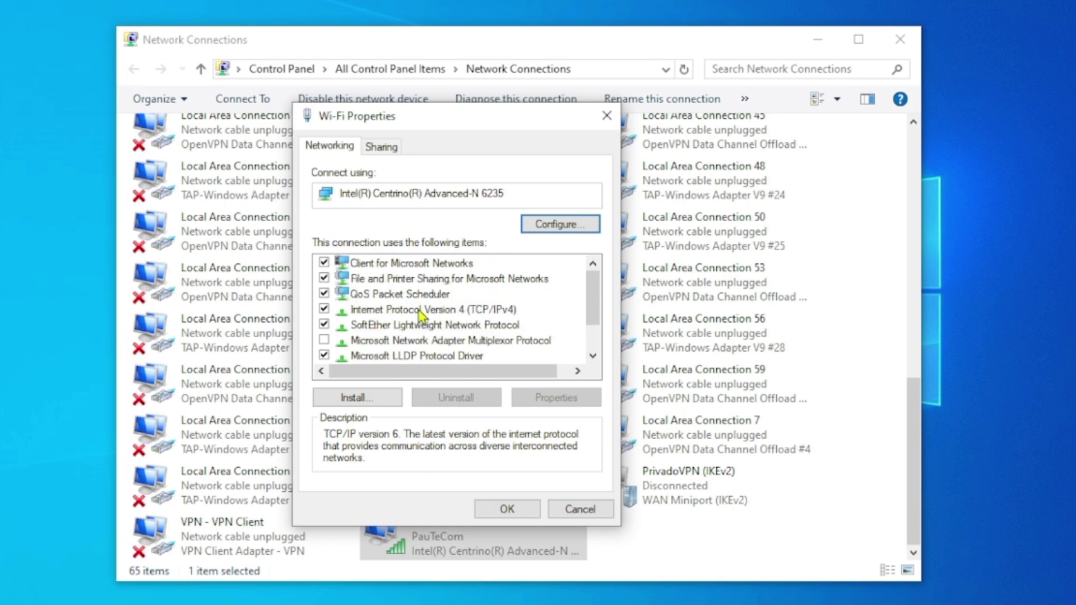
pyautogui.click(400, 313)
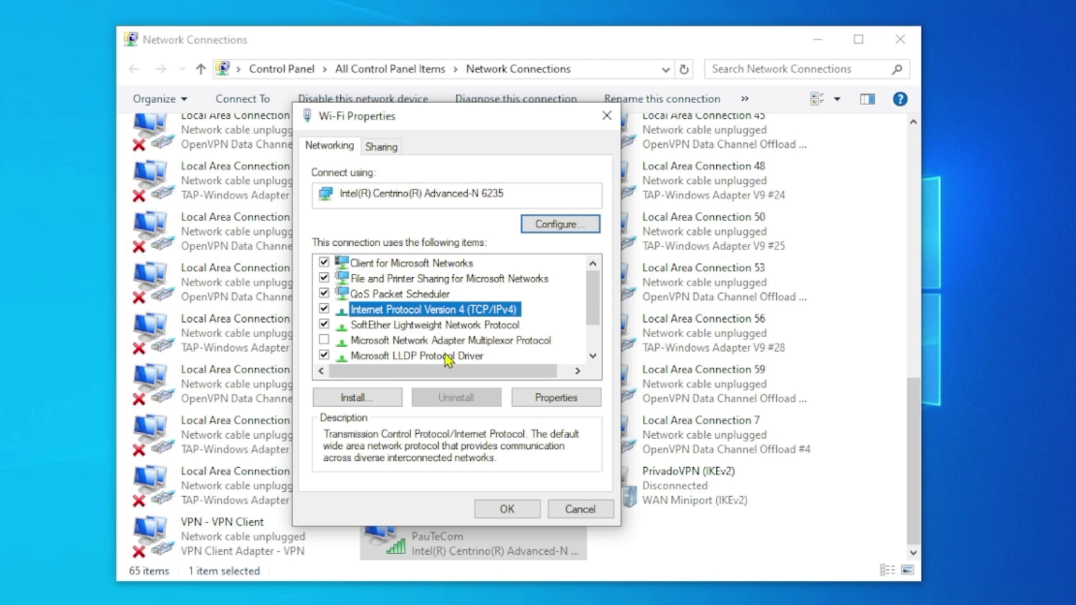
pyautogui.click(558, 402)
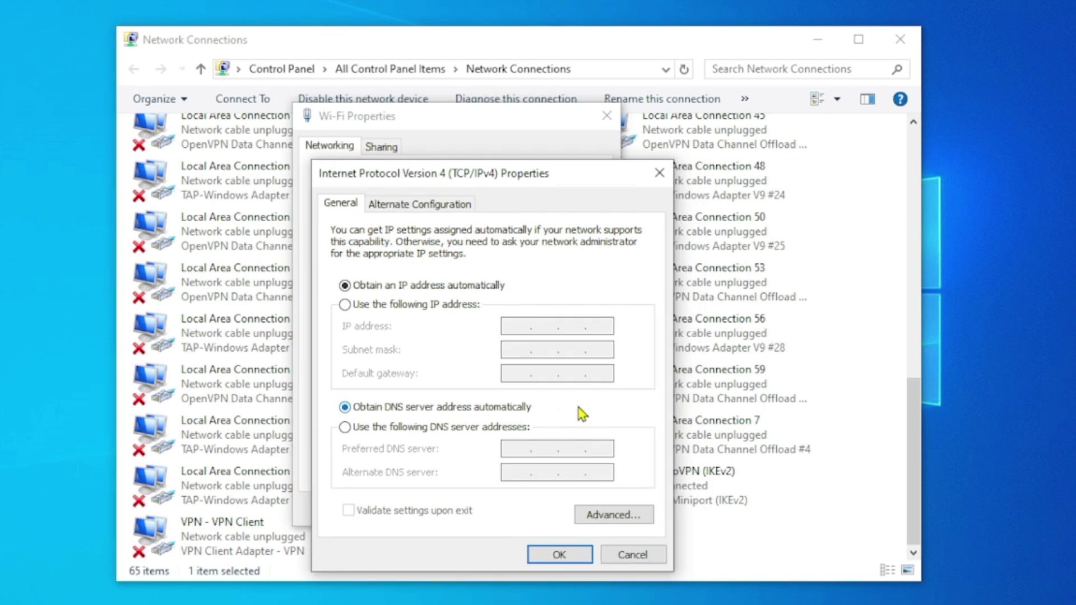
pyautogui.click(559, 556)
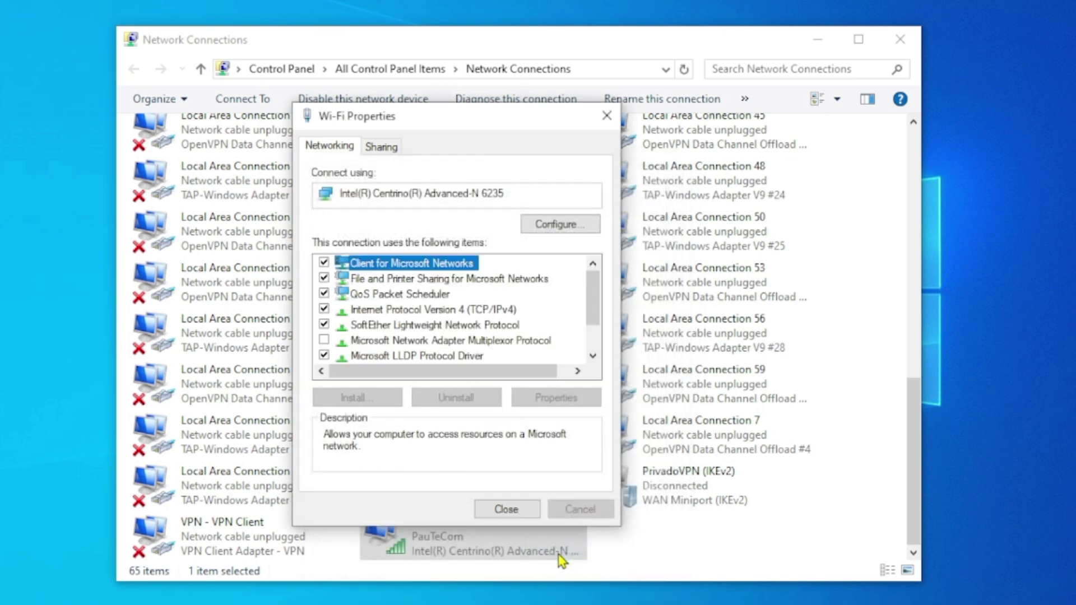
pyautogui.click(511, 511)
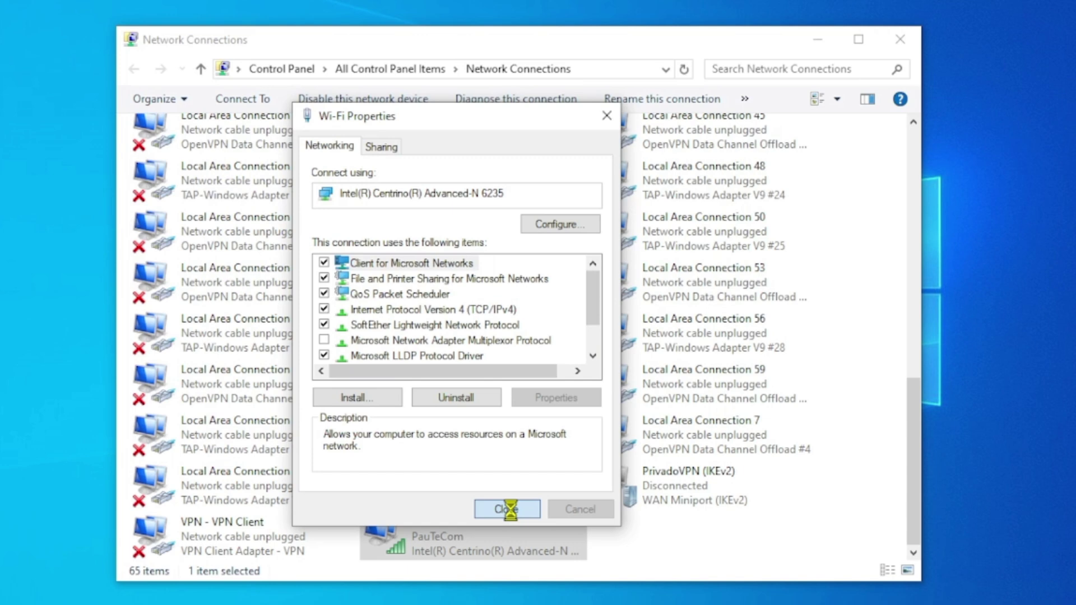
pyautogui.click(908, 49)
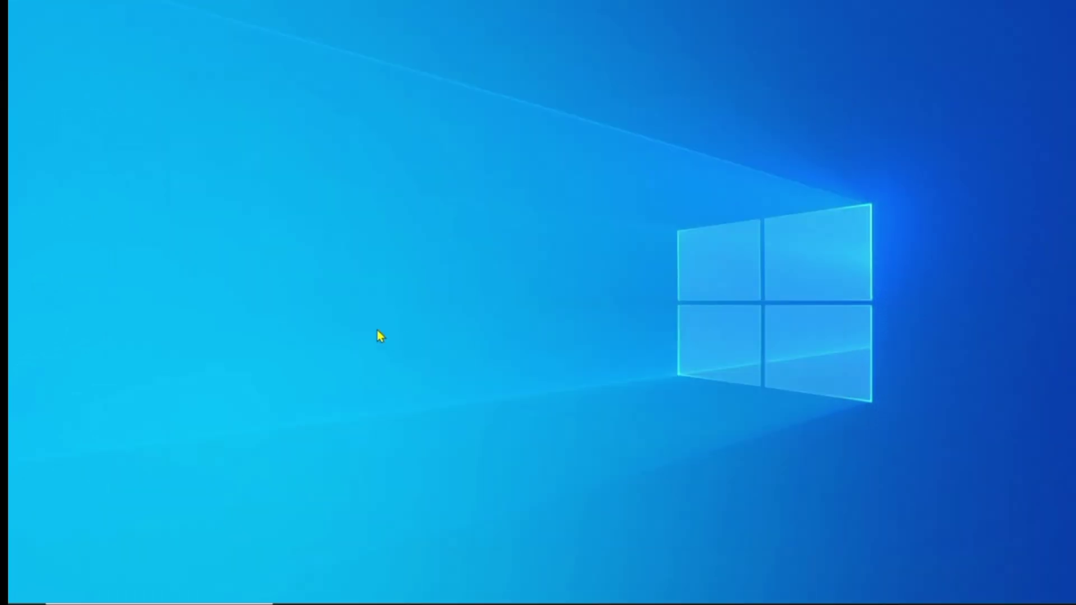
# - Search for 'network reset' and open the Network reset settings page
pyautogui.moveTo(199, 589)
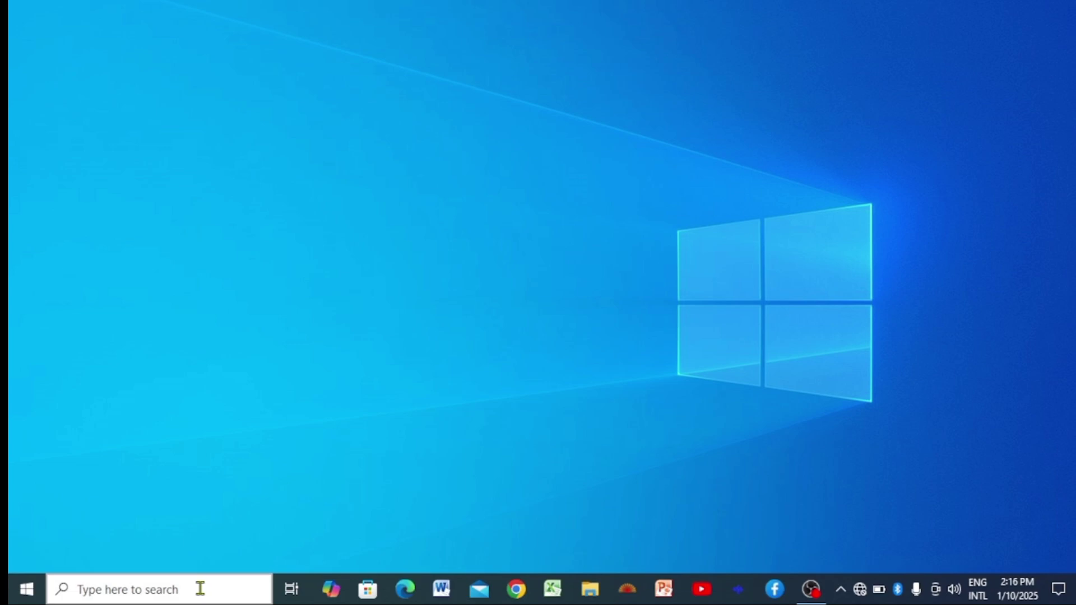
pyautogui.click(168, 590)
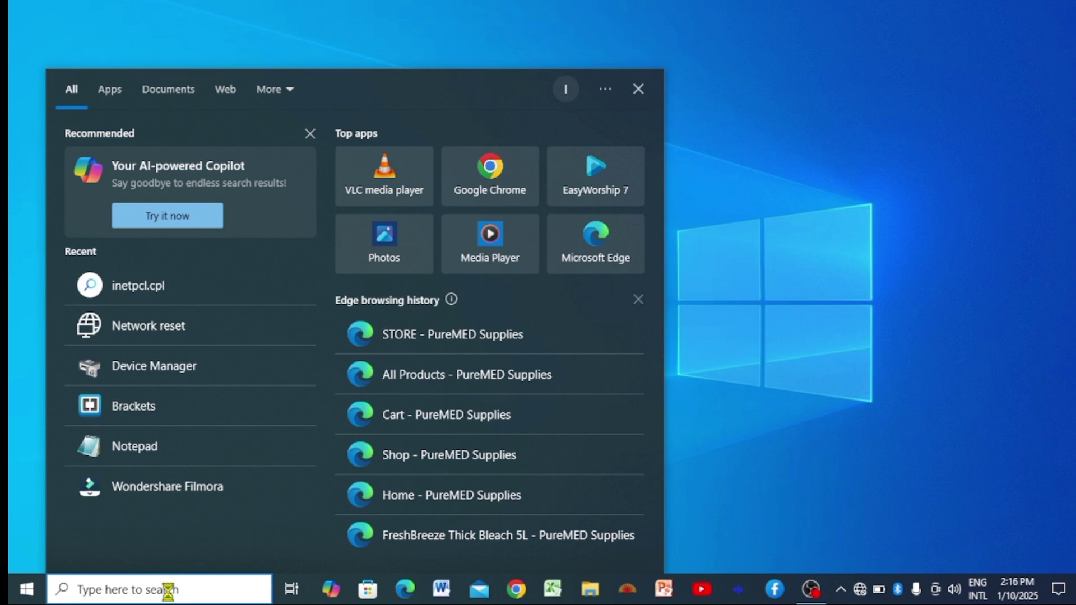
pyautogui.write('netw')
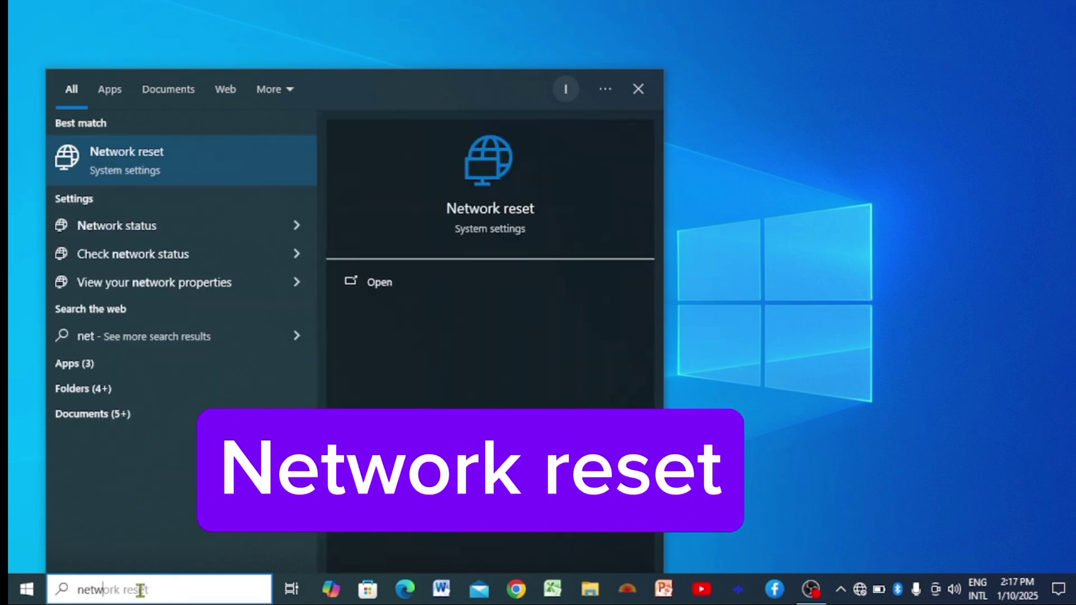
pyautogui.write('ork reset')
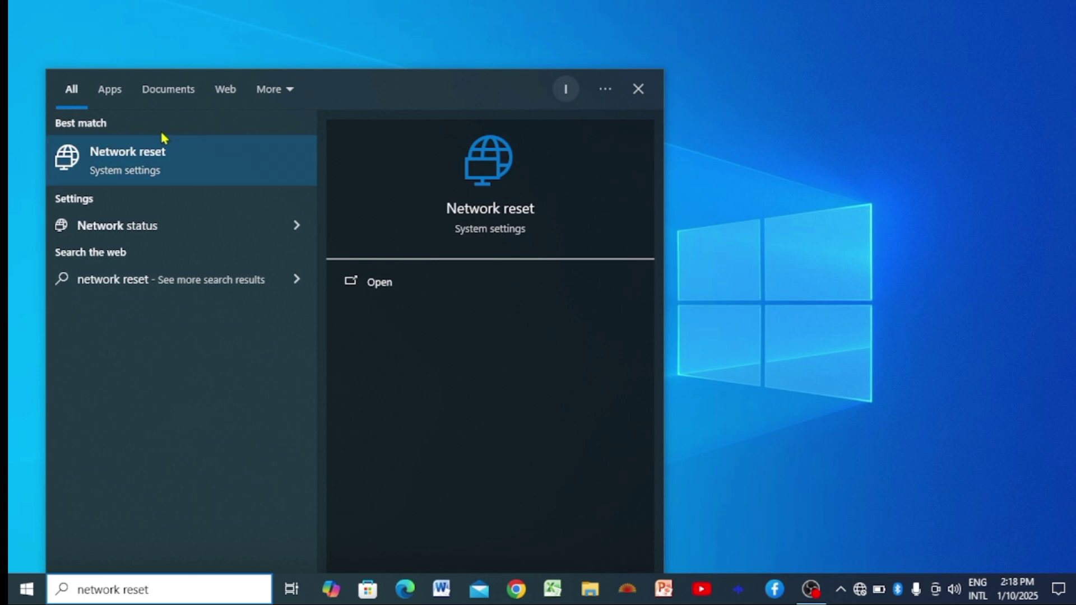
pyautogui.click(161, 167)
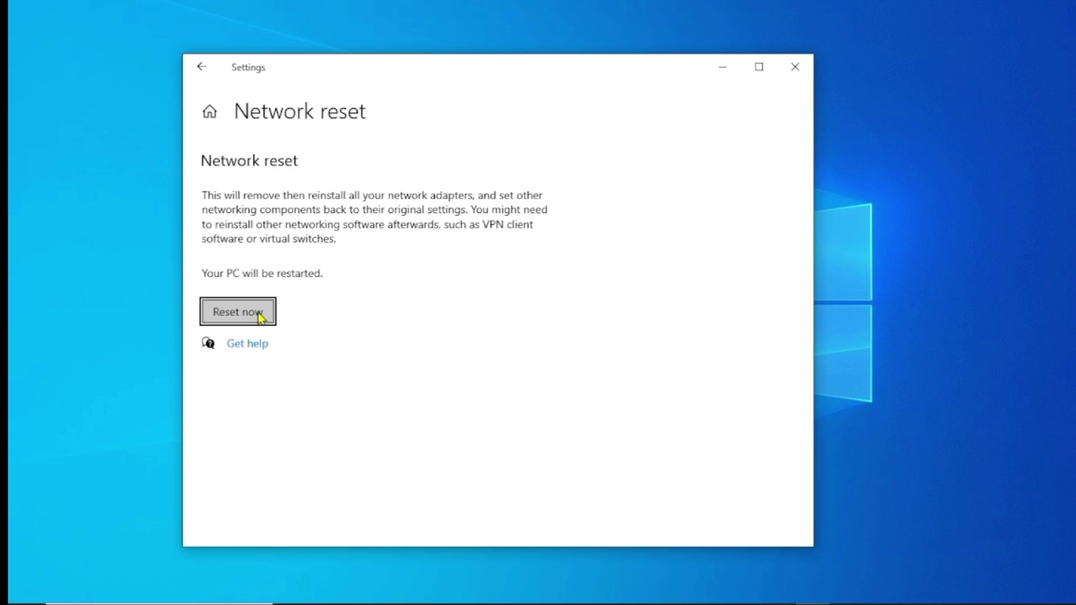
# - Run Reset now, confirm with Yes, and close the Settings window
pyautogui.click(253, 316)
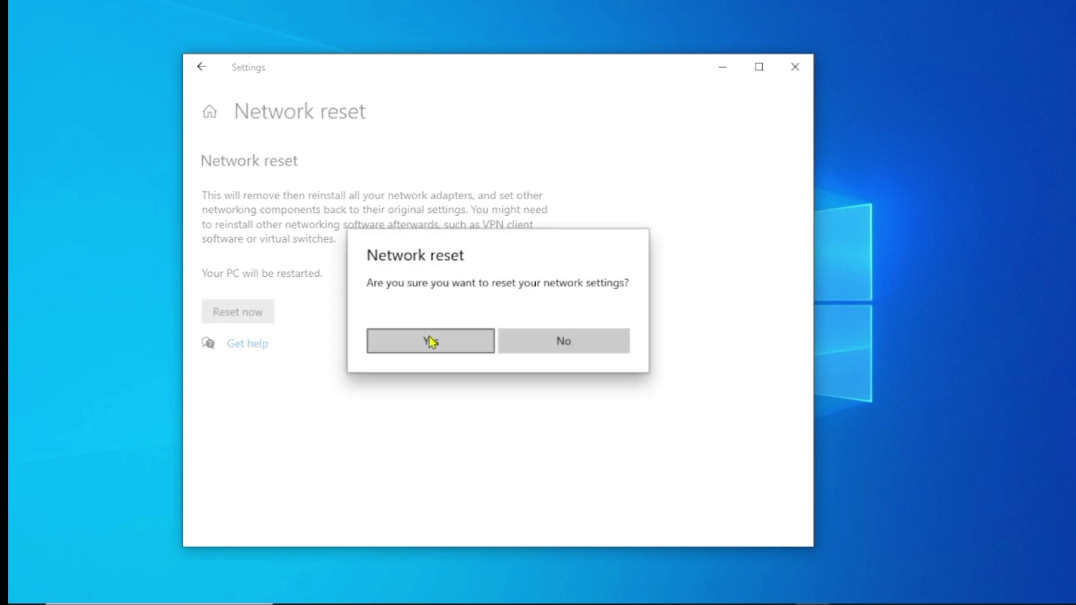
pyautogui.click(430, 339)
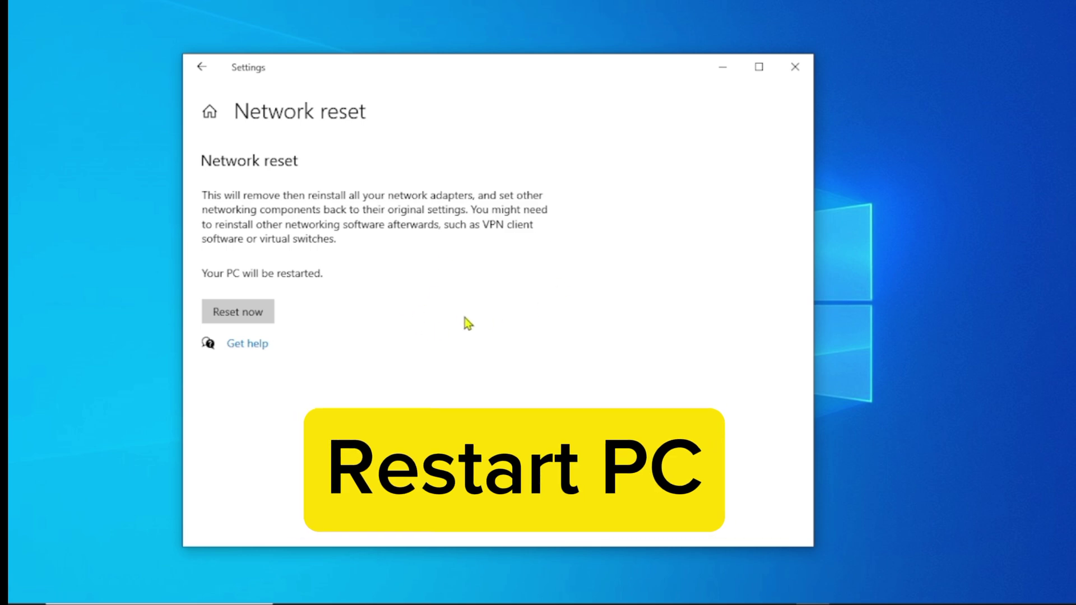
pyautogui.click(802, 73)
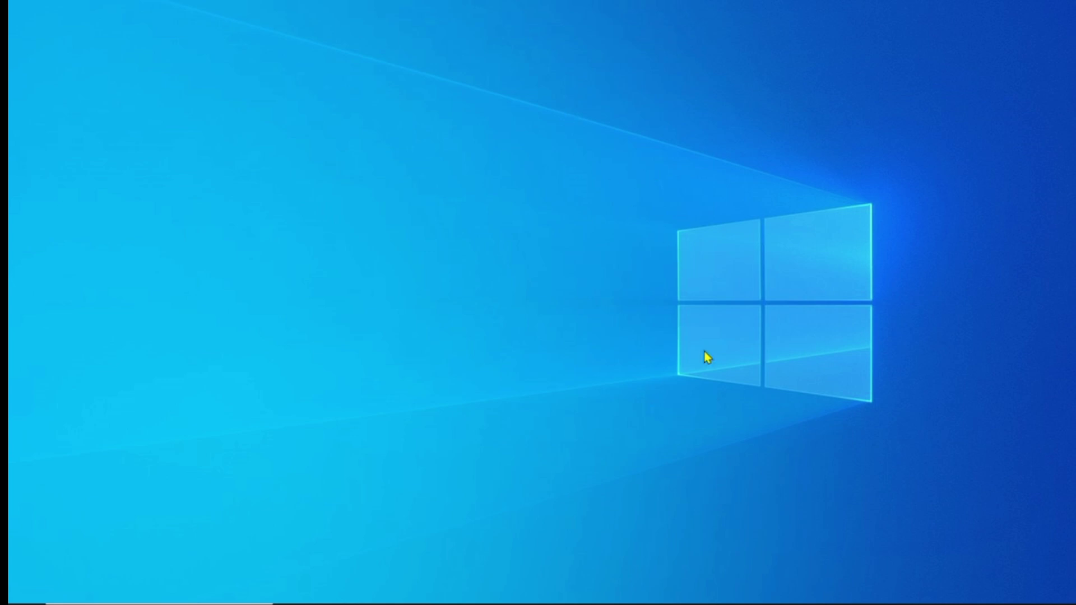
# - Check the hidden tray icons and the network flyout showing PrivadoVPN (IKEv2), then open Start
pyautogui.moveTo(897, 602)
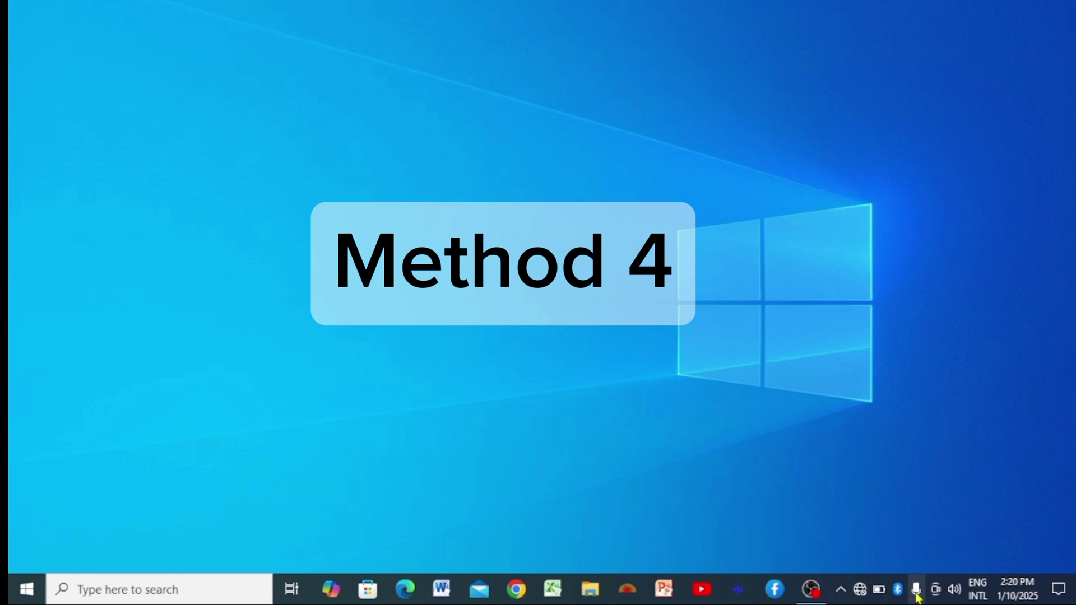
pyautogui.click(842, 590)
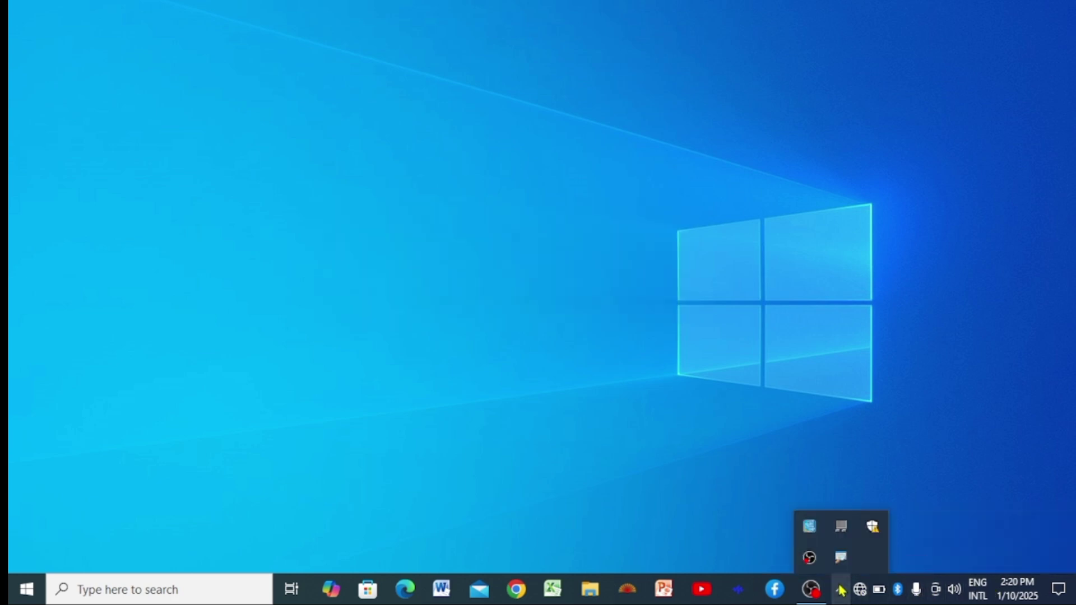
pyautogui.click(1048, 436)
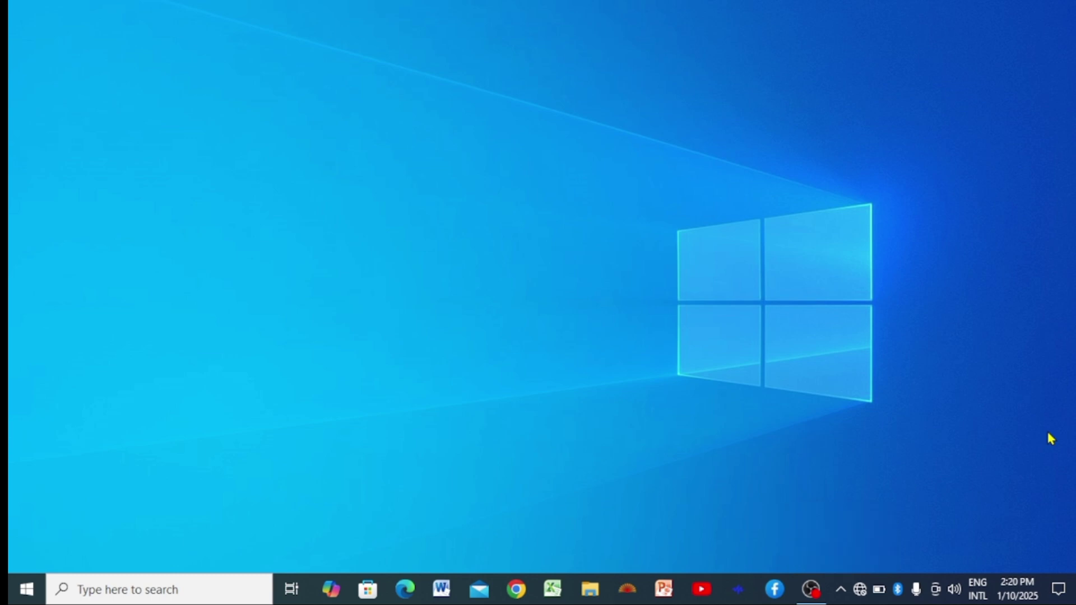
pyautogui.click(865, 589)
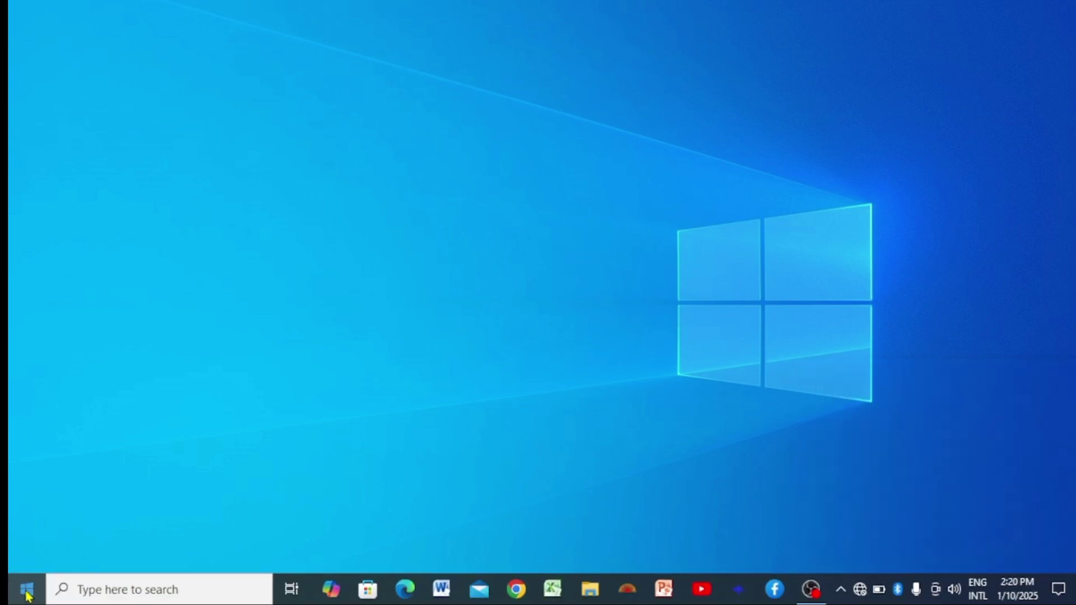
pyautogui.click(27, 589)
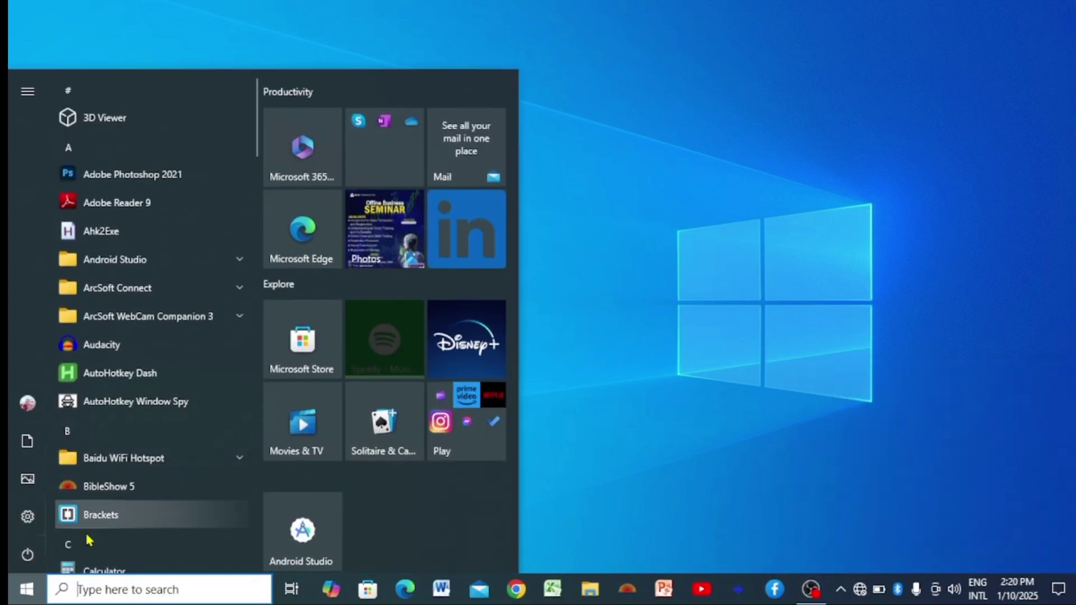
# - Remove the PrivadoVPN (IKEv2) connection under Settings > Network & Internet > VPN
pyautogui.click(28, 520)
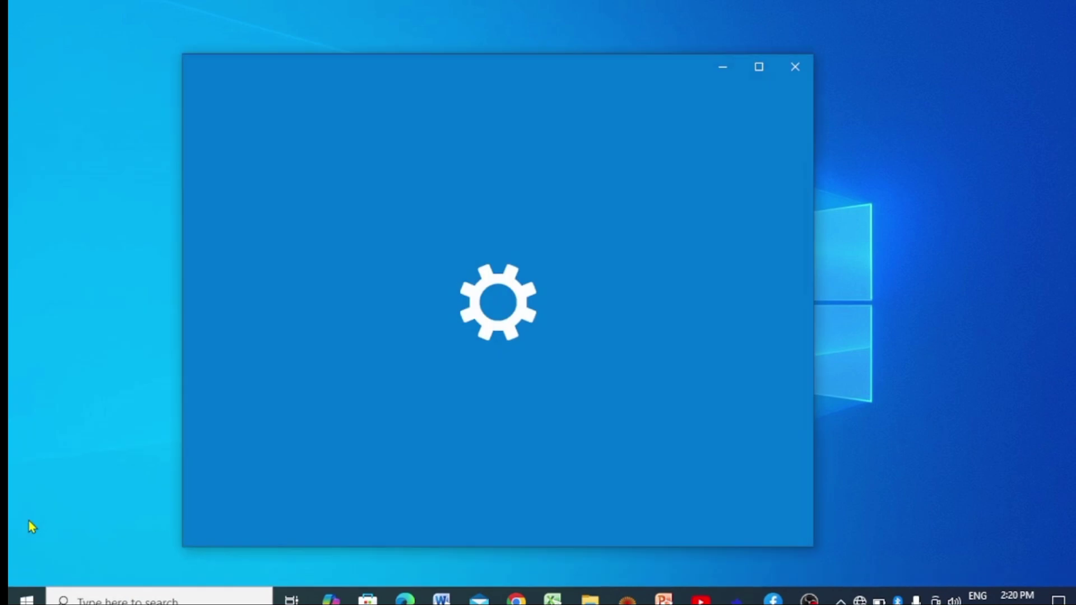
pyautogui.scroll(-2, 579, 300)
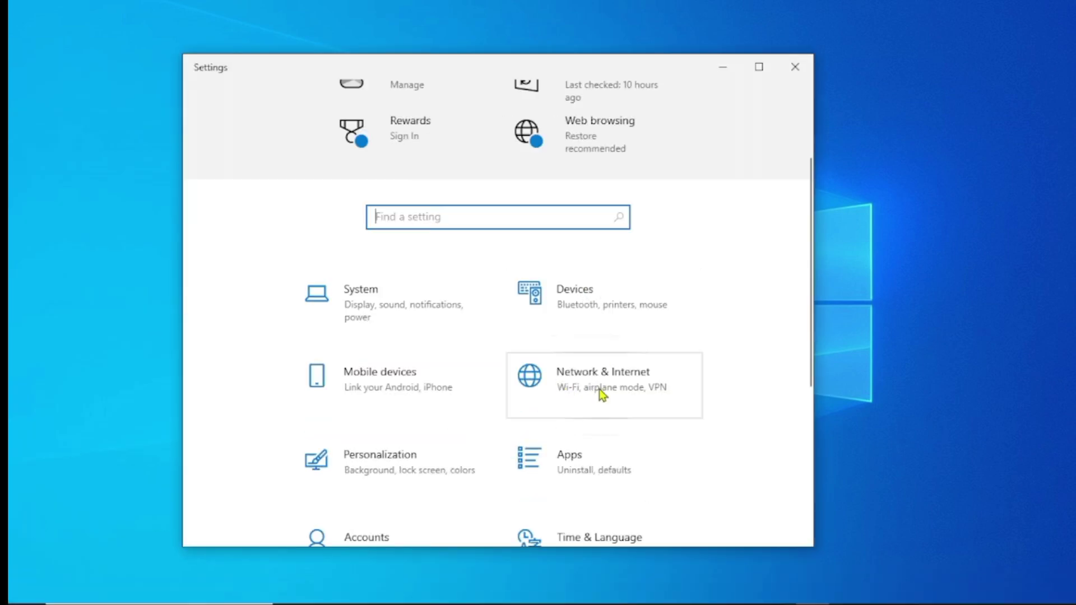
pyautogui.click(613, 388)
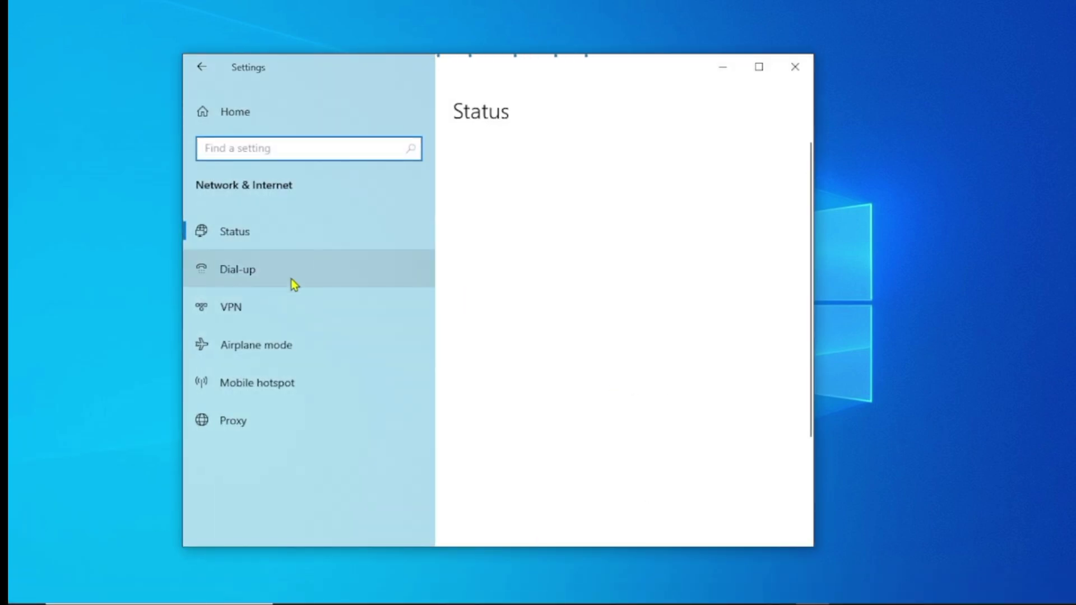
pyautogui.click(261, 311)
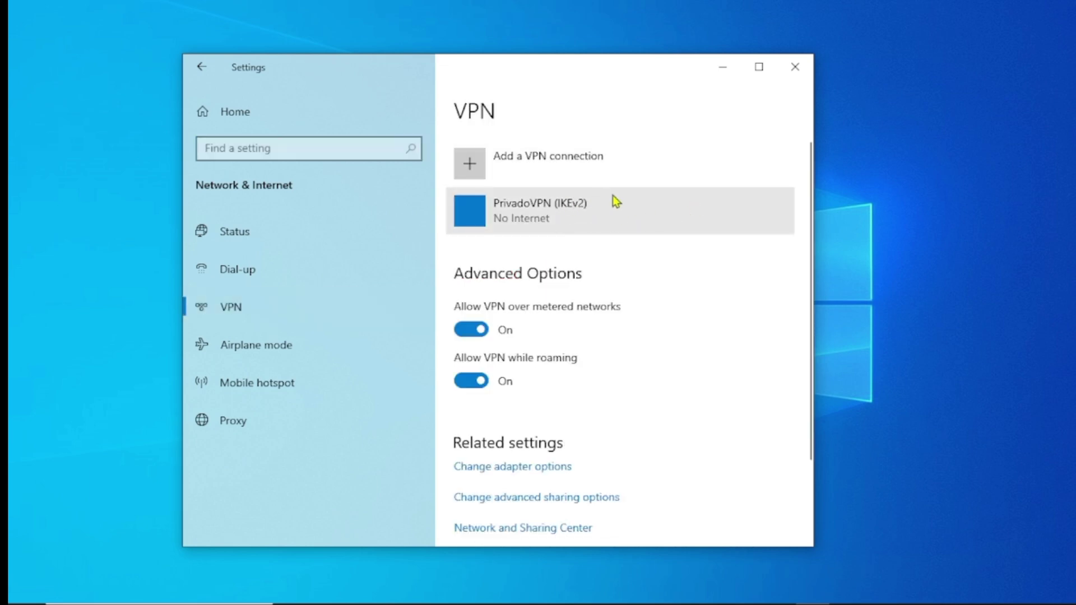
pyautogui.click(541, 222)
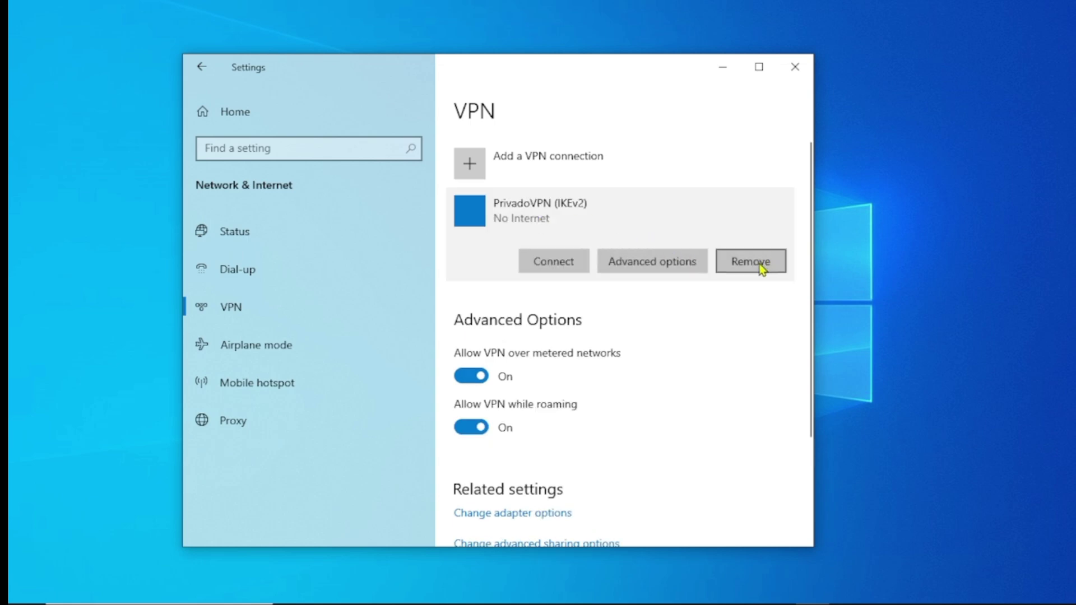
pyautogui.click(762, 268)
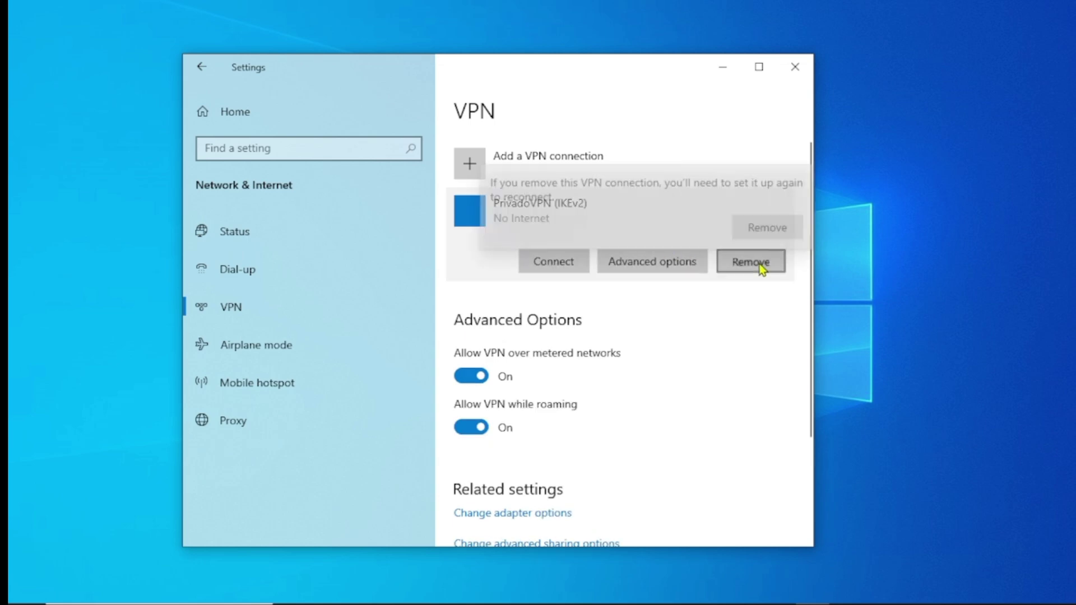
pyautogui.click(767, 224)
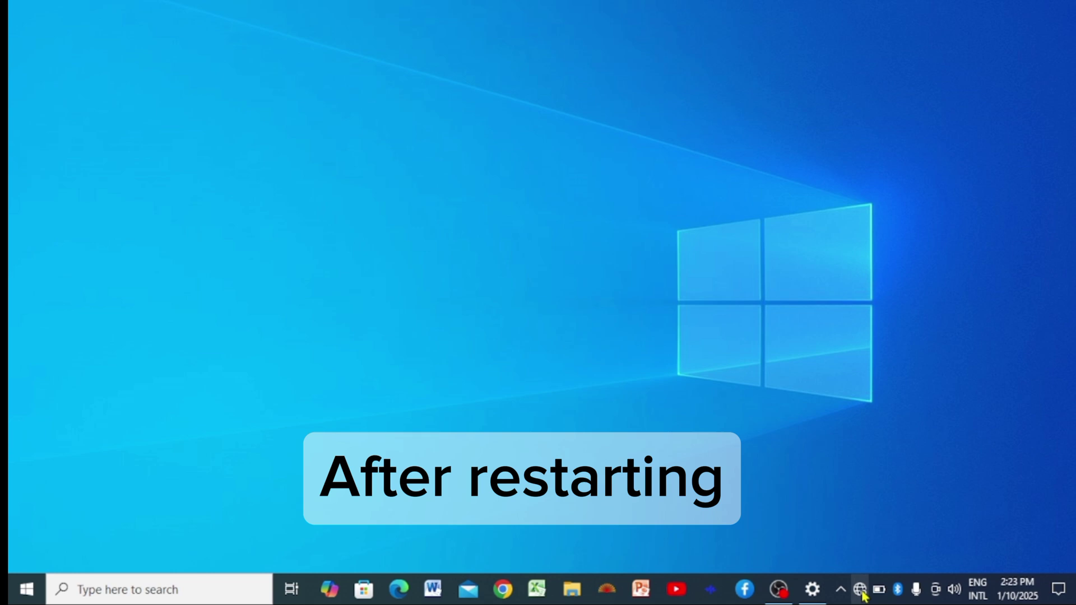
# - Connect to PauTeCom Wi-Fi with its security key, allow discoverability, and close the flyout
pyautogui.click(860, 589)
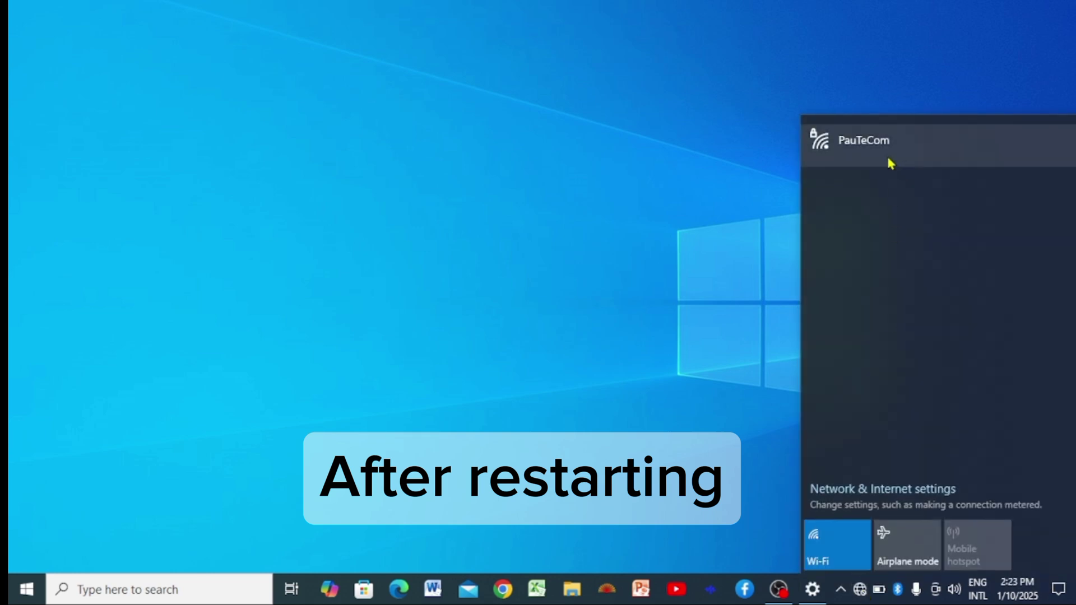
pyautogui.click(891, 163)
pyautogui.click(1034, 219)
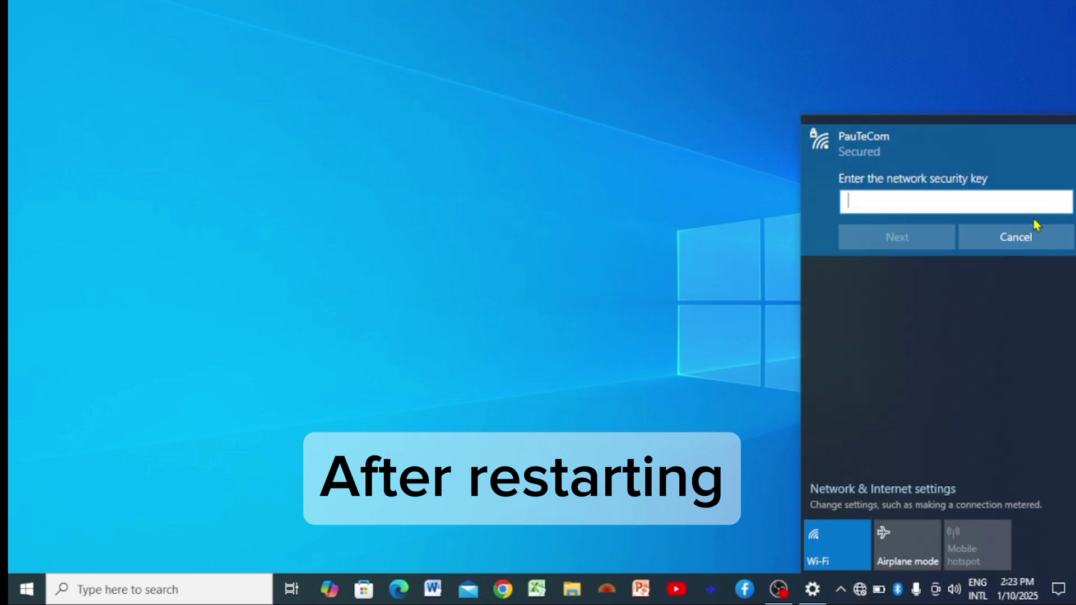
pyautogui.write('a')
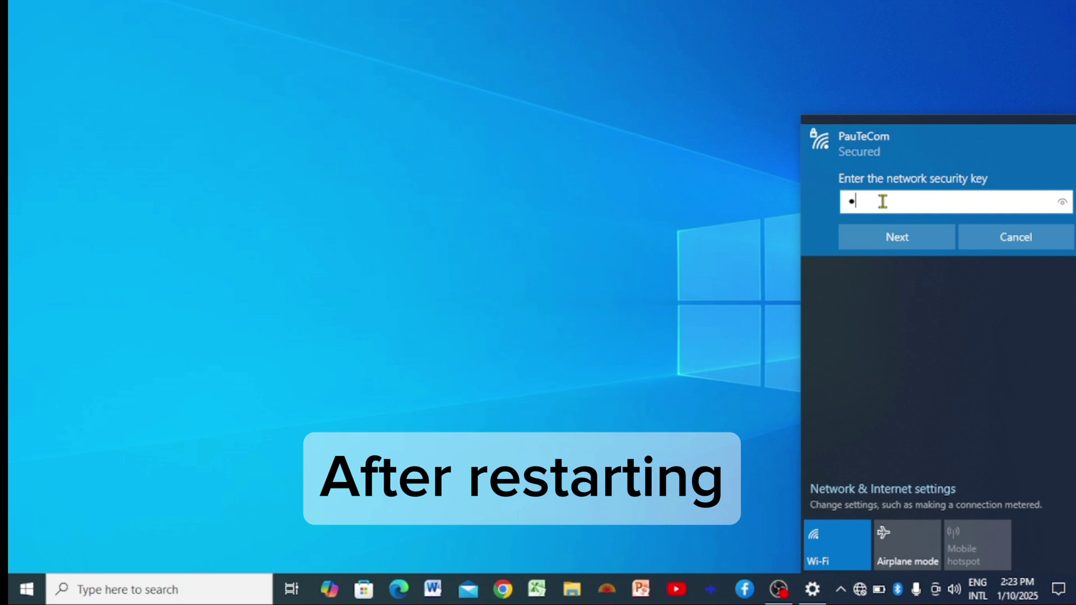
pyautogui.write('aaaaaaaaaa')
pyautogui.press('Return')
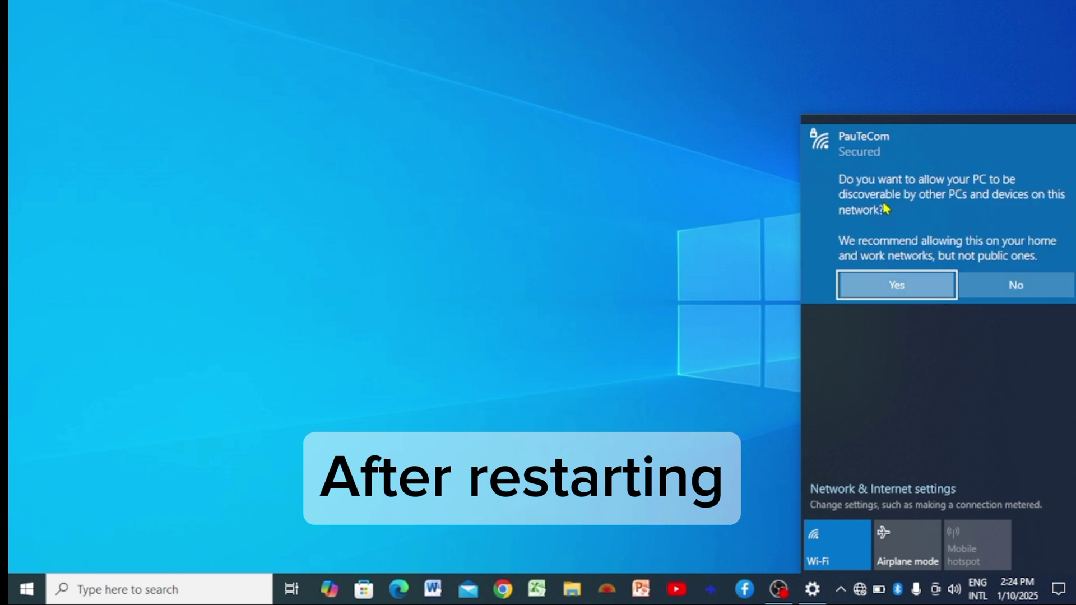
pyautogui.press('Return')
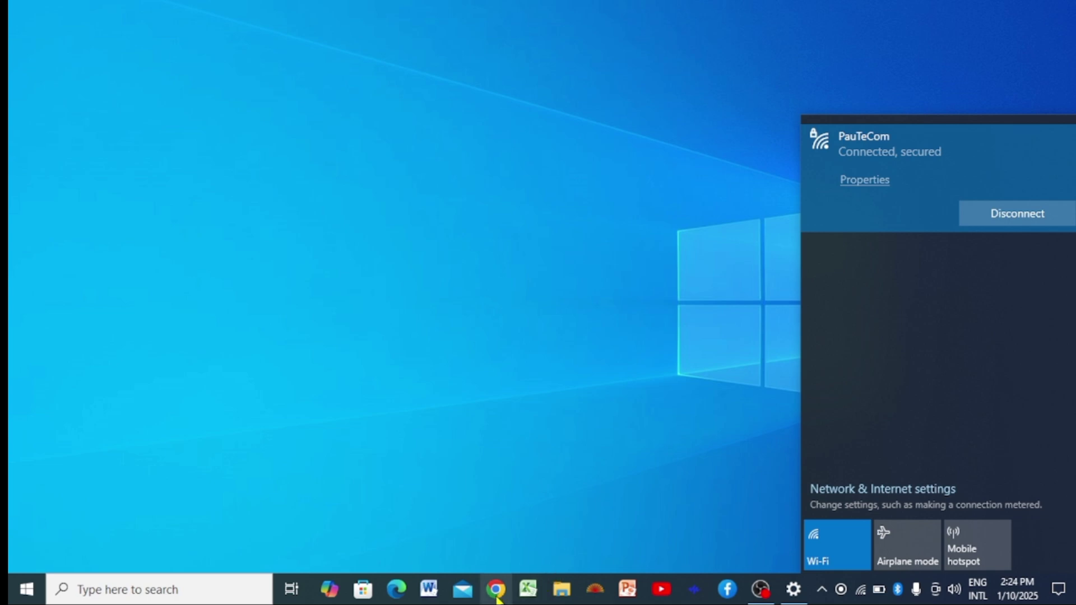
pyautogui.click(765, 468)
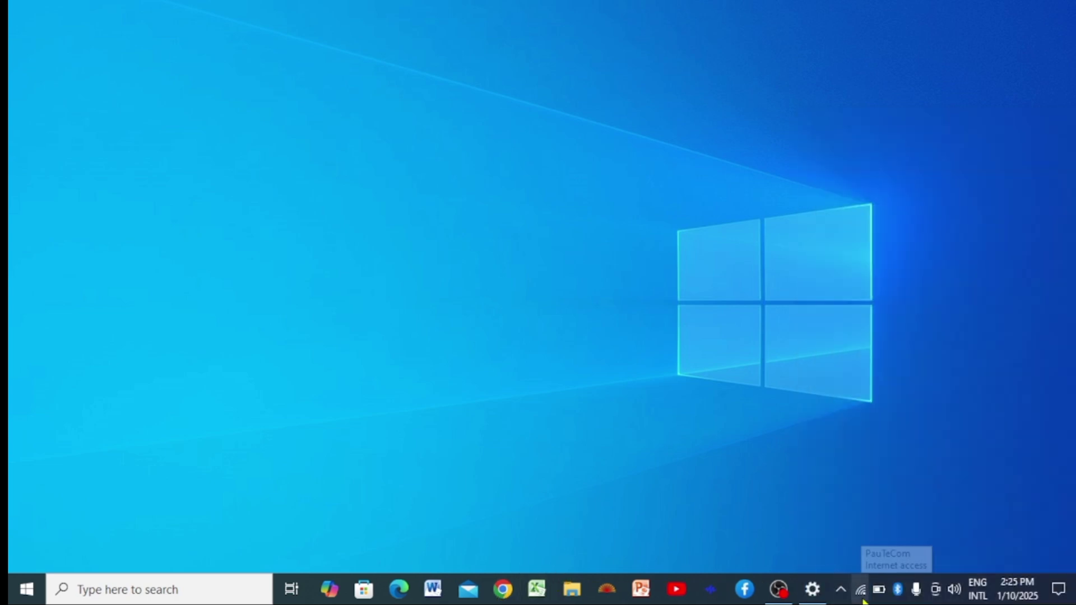